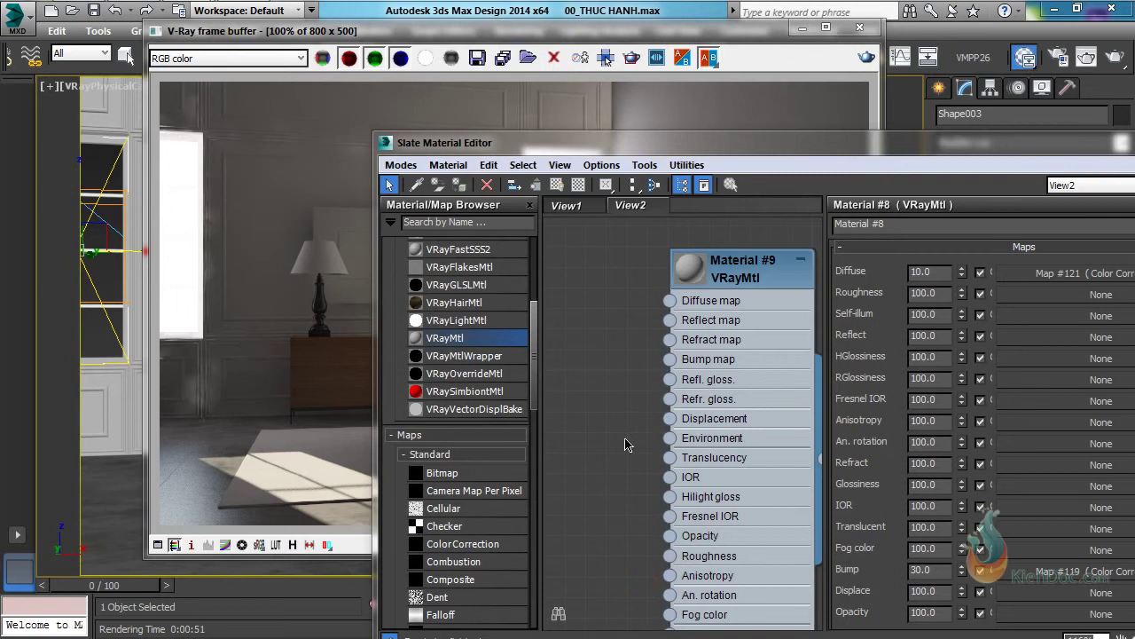
Step: Add a Bitmap map using Carpet_furr_diff.jpg and connect it to Material #9's diffuse map
{"action": "left_click_drag", "start_coordinate": [443, 480], "coordinate": [596, 289]}
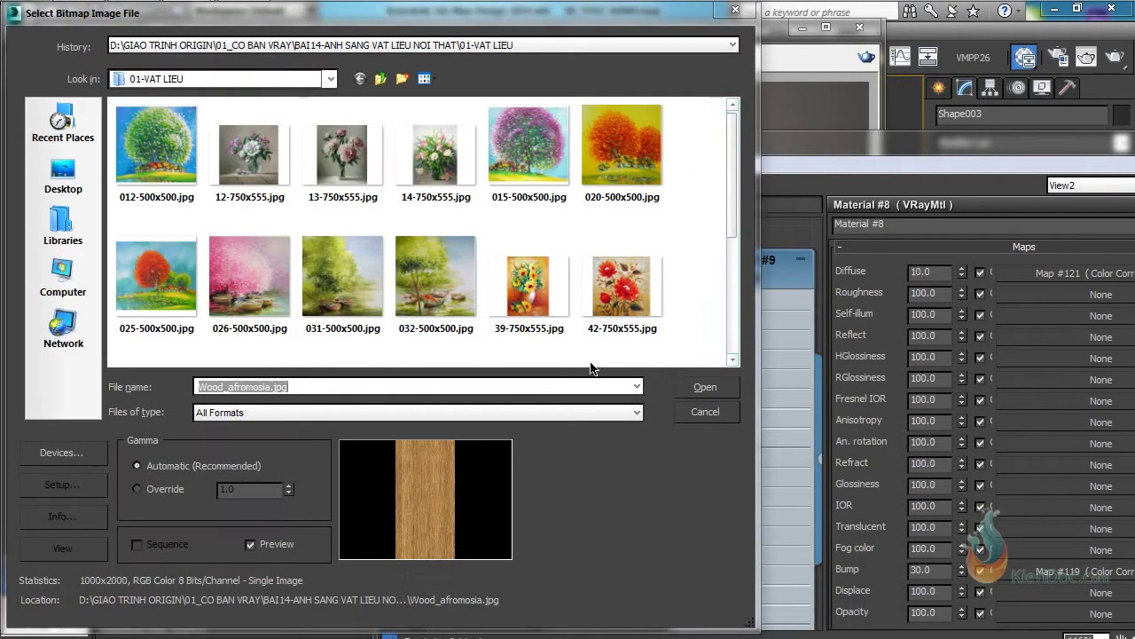
{"action": "left_click_drag", "start_coordinate": [731, 204], "coordinate": [722, 327]}
{"action": "left_click", "coordinate": [529, 168]}
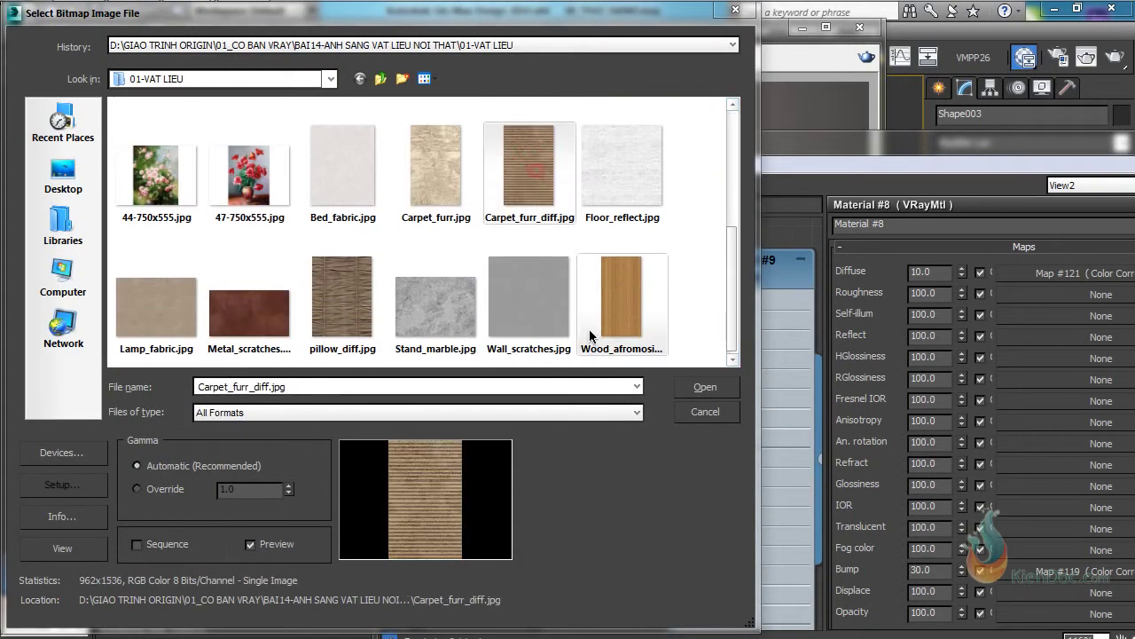
{"action": "left_click", "coordinate": [697, 390]}
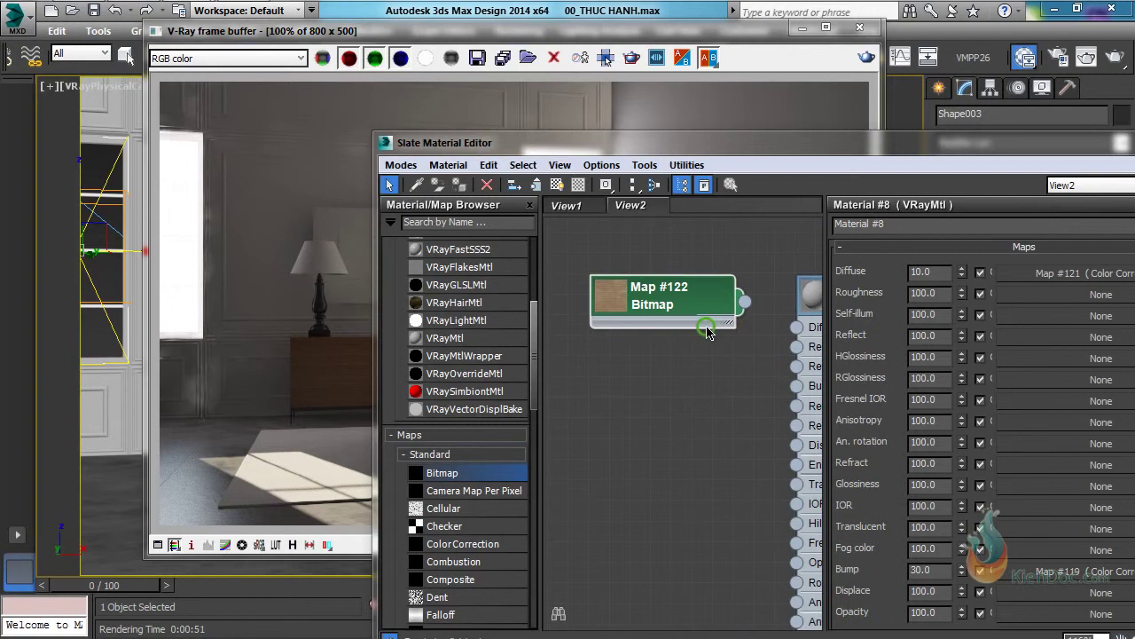
{"action": "left_click_drag", "start_coordinate": [672, 328], "coordinate": [697, 328]}
{"action": "middle_click_drag", "start_coordinate": [558, 298], "coordinate": [634, 295]}
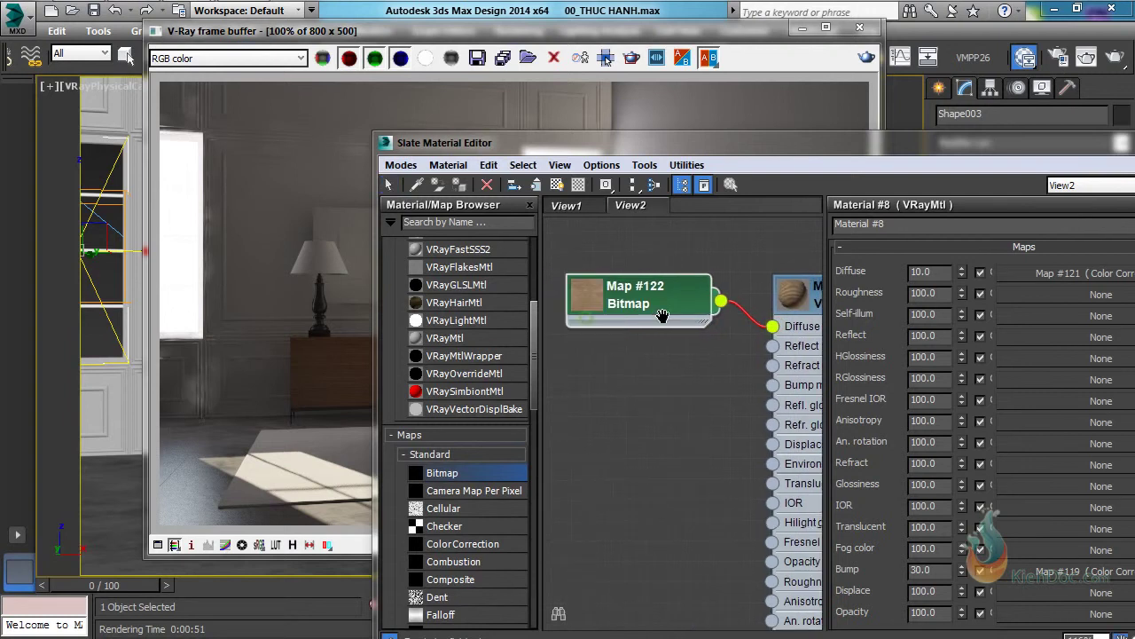
Step: Duplicate the carpet bitmap node and add a ColorCorrection map beneath the copy
{"action": "mouse_move", "coordinate": [649, 289]}
{"action": "left_mouse_down", "text": "shift"}
{"action": "mouse_move", "coordinate": [653, 386]}
{"action": "mouse_move", "coordinate": [653, 375]}
{"action": "left_mouse_up", "text": "shift"}
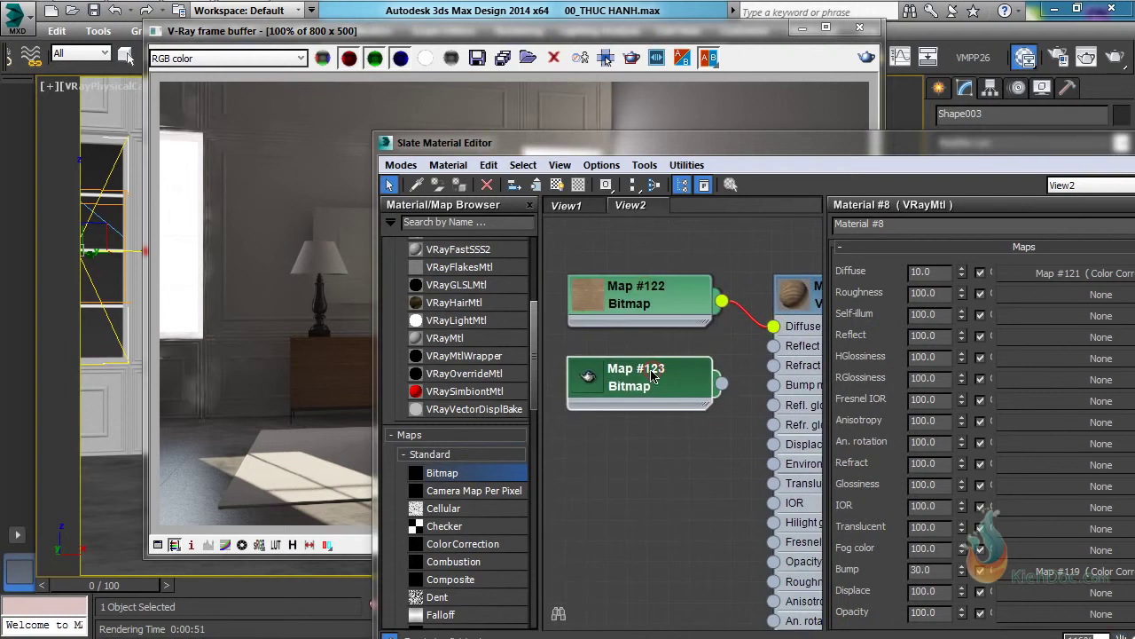
{"action": "left_click", "coordinate": [450, 222]}
{"action": "type", "text": "c"}
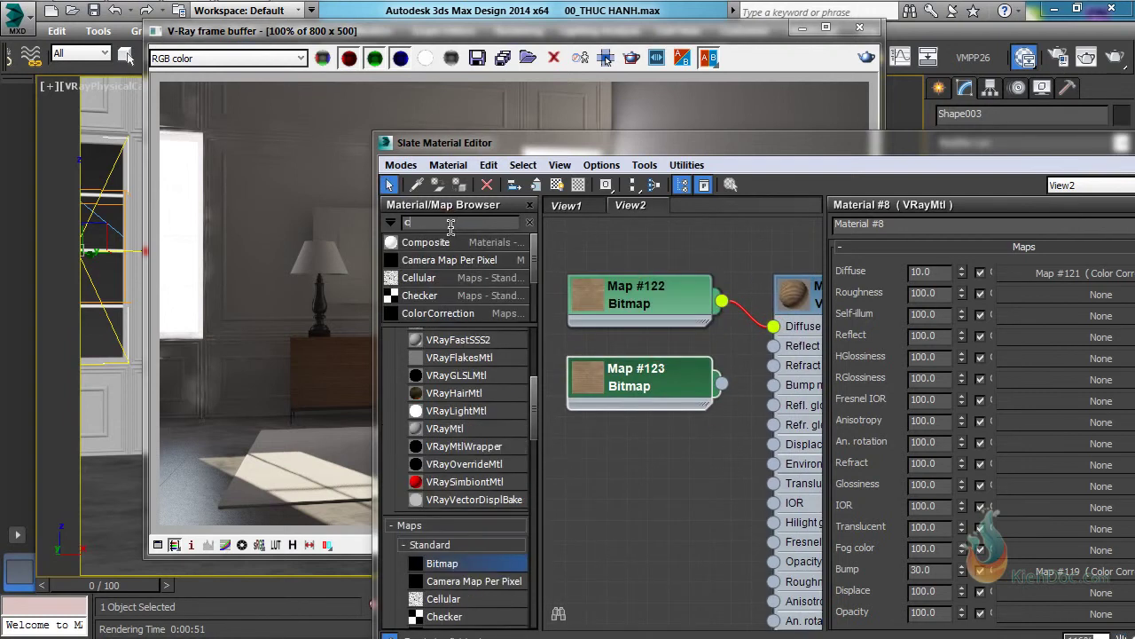
{"action": "left_click_drag", "start_coordinate": [438, 313], "coordinate": [690, 432]}
{"action": "middle_click_drag", "start_coordinate": [690, 432], "coordinate": [684, 361]}
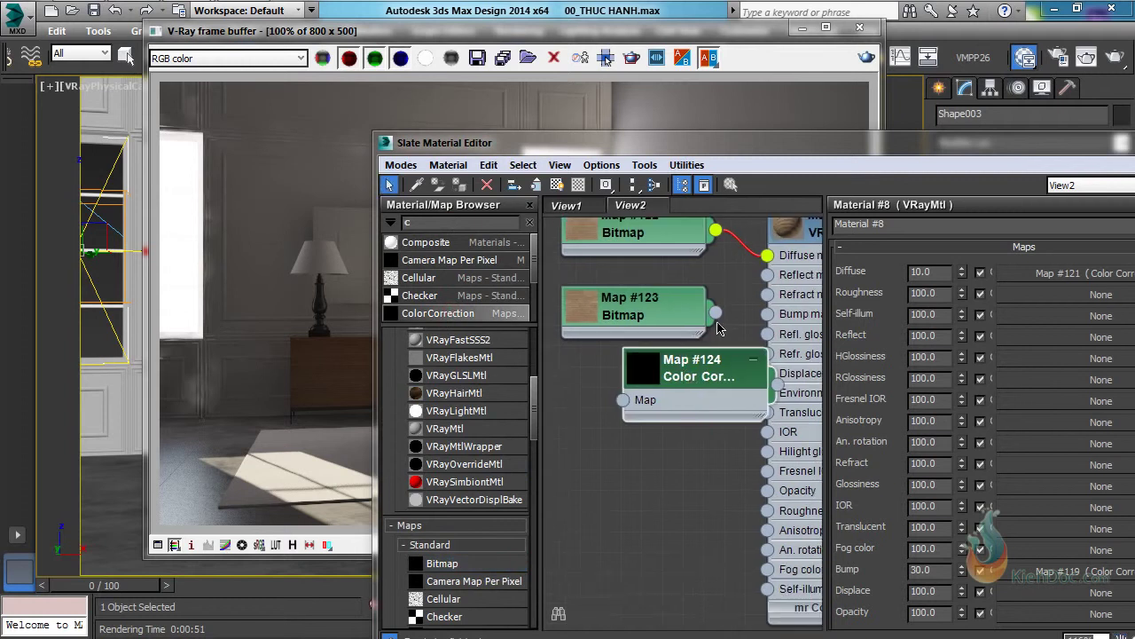
Step: Route the duplicate bitmap through the Color Correction map into Material #9's bump map, and set the correction's saturation to -100
{"action": "left_click_drag", "start_coordinate": [715, 315], "coordinate": [624, 400]}
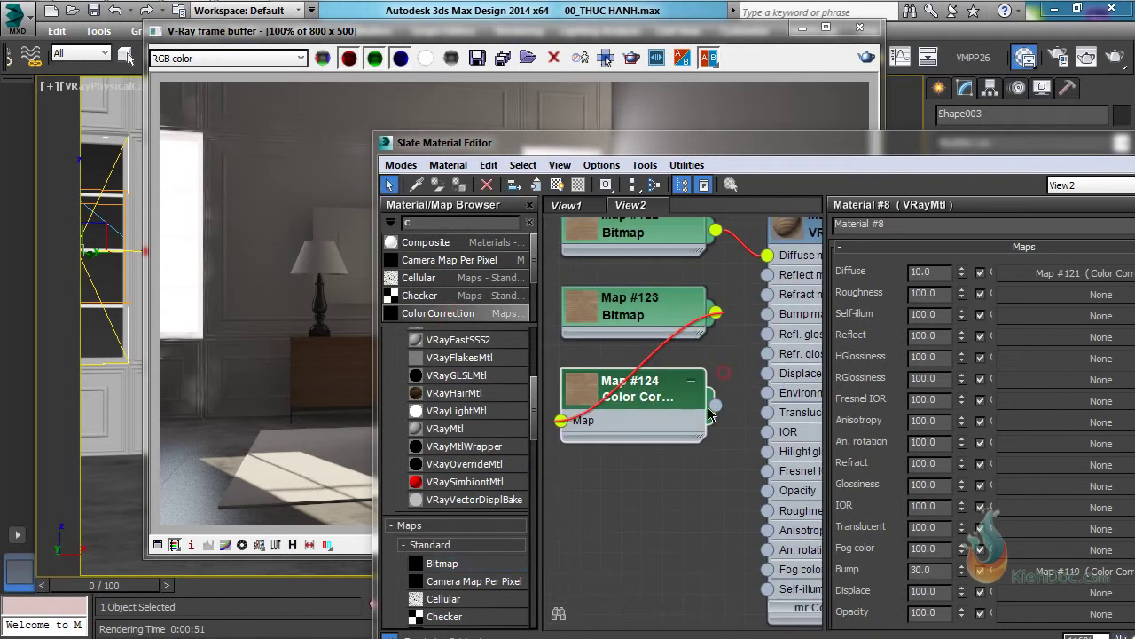
{"action": "left_click_drag", "start_coordinate": [720, 408], "coordinate": [767, 313]}
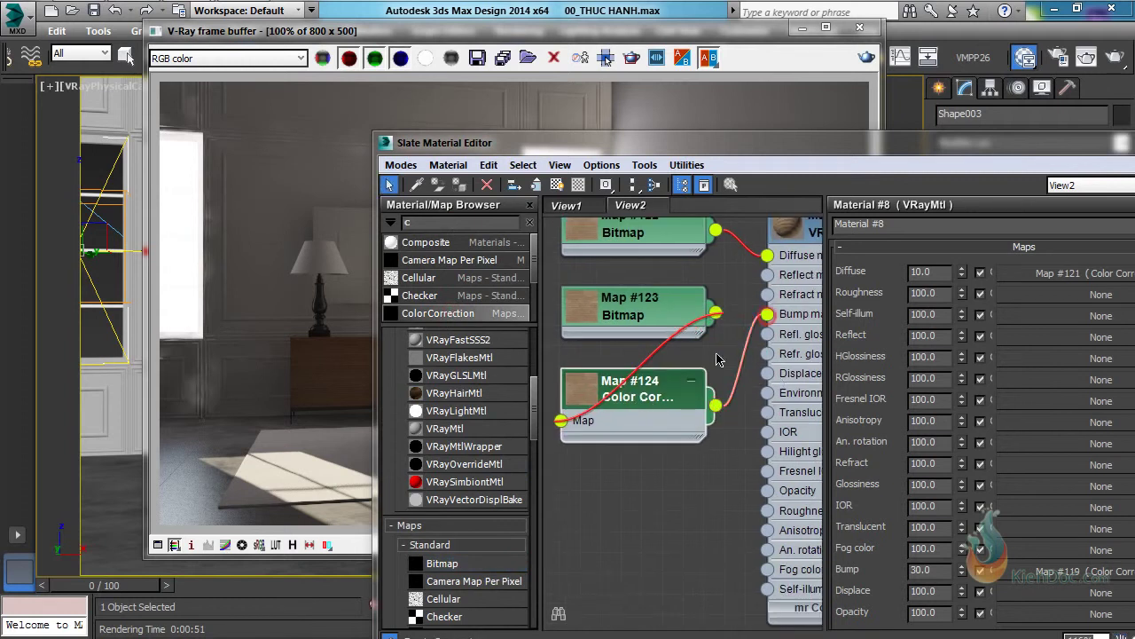
{"action": "double_click", "coordinate": [649, 401]}
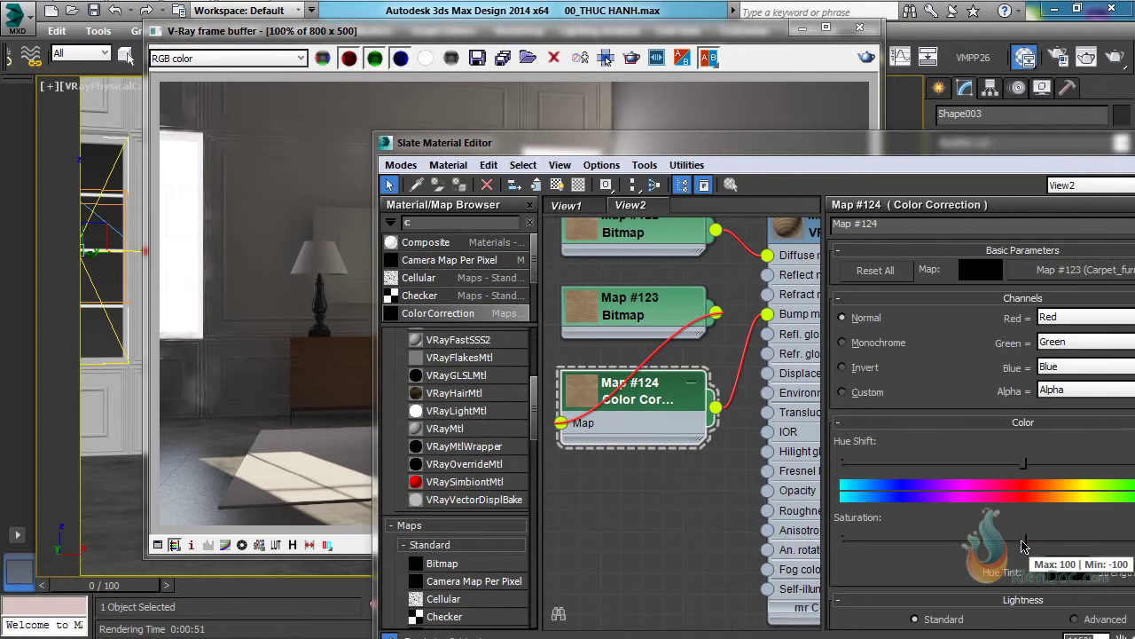
{"action": "left_click_drag", "start_coordinate": [1025, 538], "coordinate": [828, 551]}
Step: Enlarge Material #9's preview, turn on its preview background and enable showing the shaded material in the viewport
{"action": "middle_click_drag", "start_coordinate": [714, 297], "coordinate": [623, 397]}
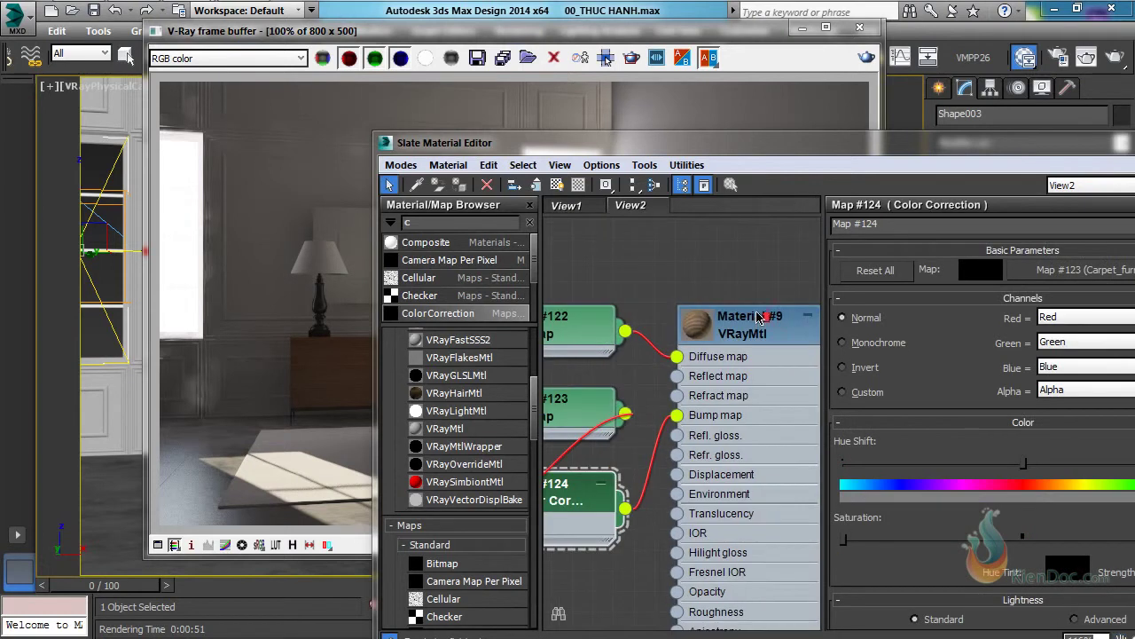
{"action": "scroll", "coordinate": [760, 320], "scroll_direction": "up", "scroll_amount": 1}
{"action": "double_click", "coordinate": [684, 328]}
{"action": "middle_click_drag", "start_coordinate": [736, 325], "coordinate": [682, 324]}
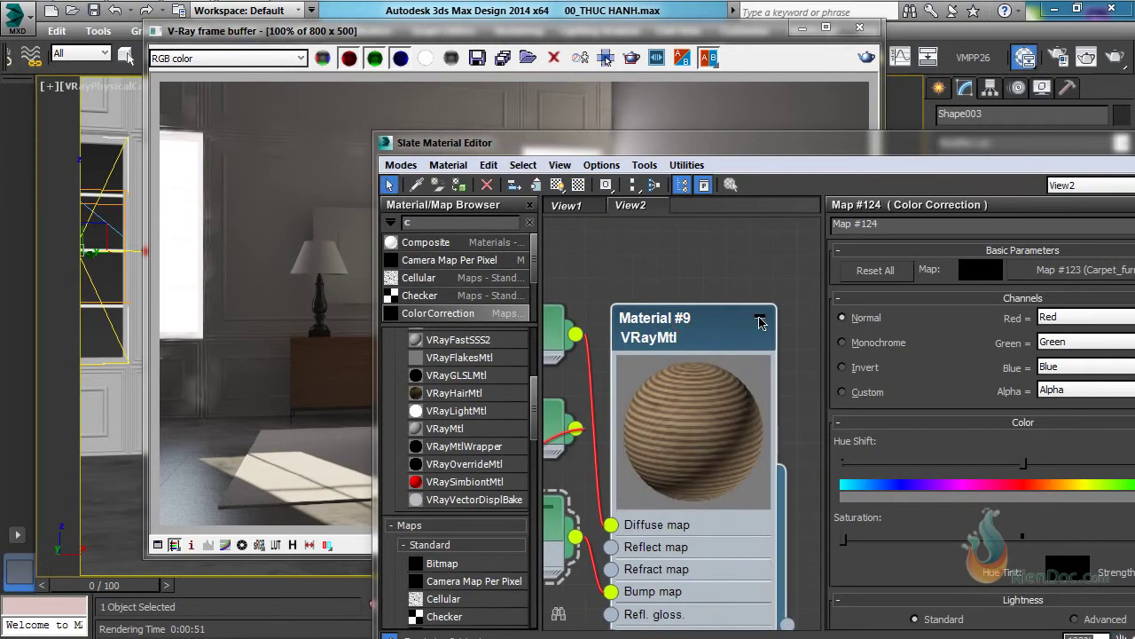
{"action": "left_click", "coordinate": [558, 185]}
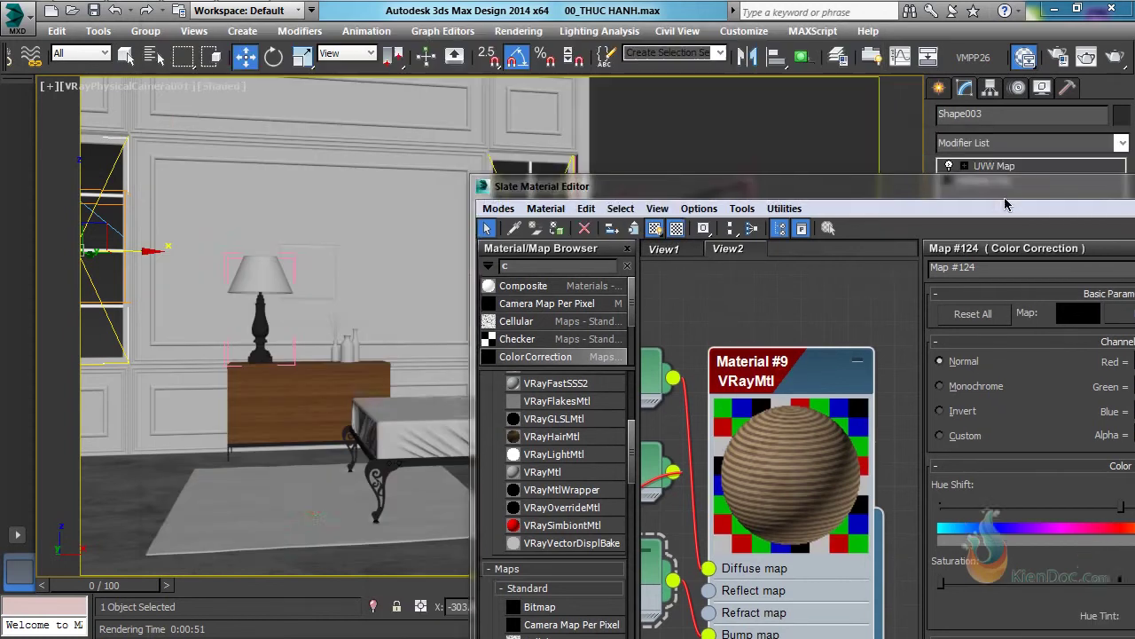
Step: Assign Material #9 to the rug on the floor and close the material editor
{"action": "left_click_drag", "start_coordinate": [1005, 204], "coordinate": [1041, 221]}
{"action": "left_click", "coordinate": [317, 502]}
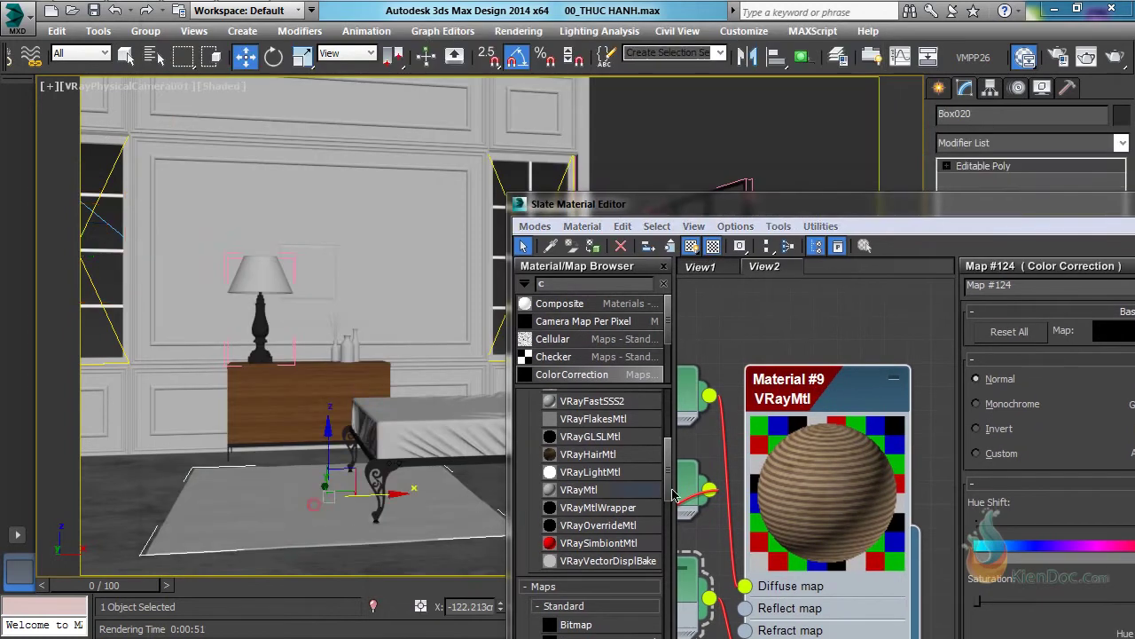
{"action": "left_click", "coordinate": [596, 248]}
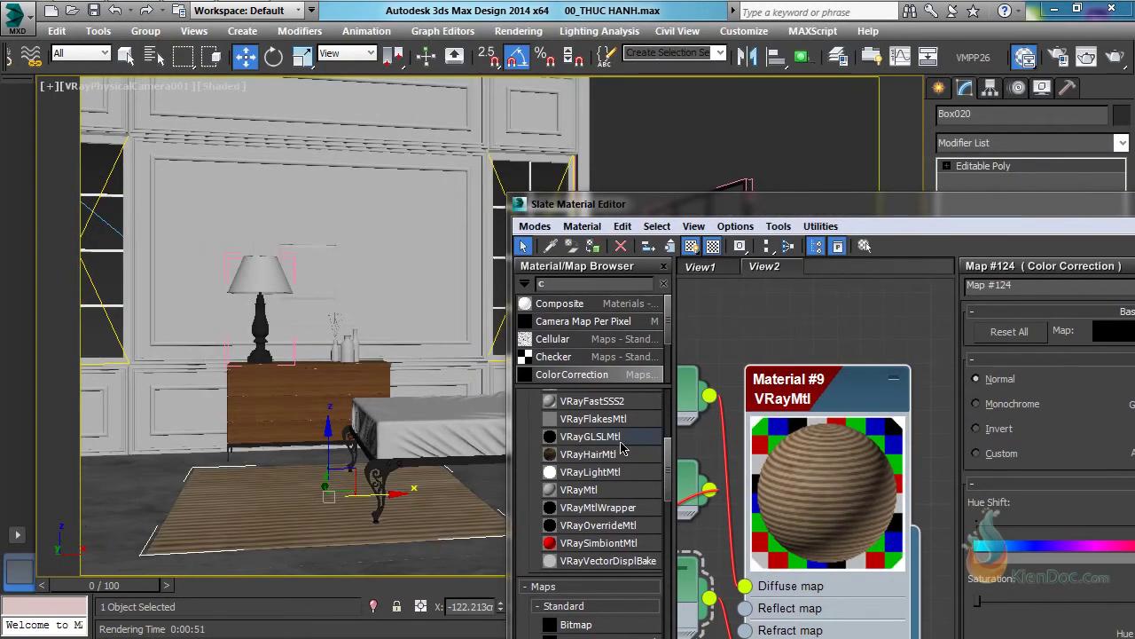
{"action": "left_click_drag", "start_coordinate": [938, 208], "coordinate": [447, 224]}
{"action": "left_click", "coordinate": [863, 220]}
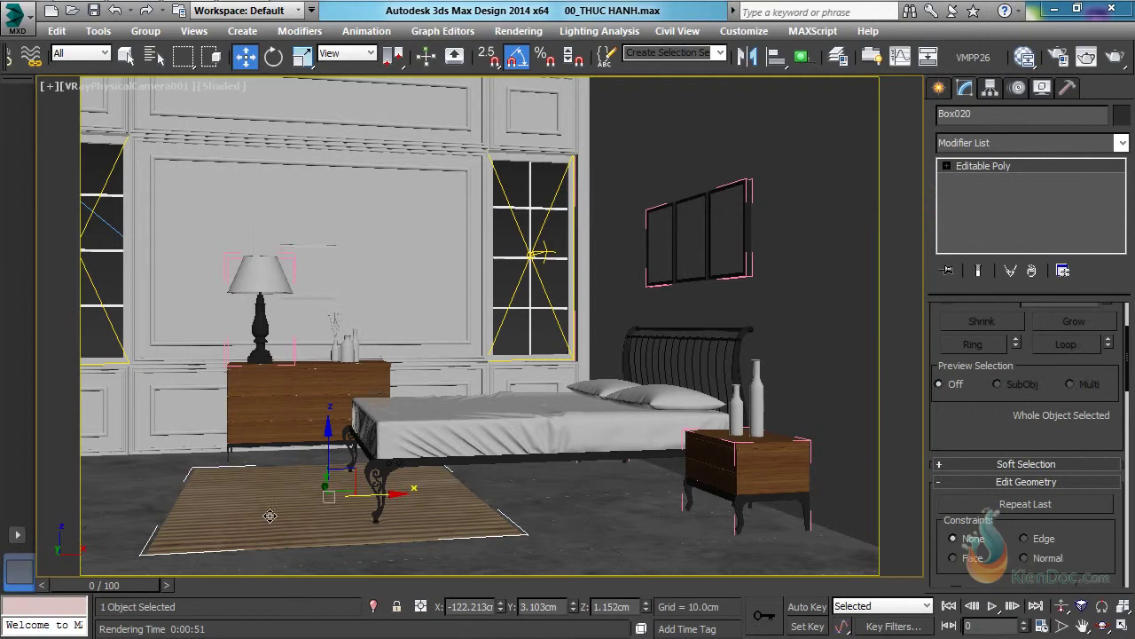
Step: Add a UVW Map modifier to the rug and rotate its mapping gizmo about the Z axis
{"action": "left_click", "coordinate": [1008, 146]}
{"action": "key", "text": "u"}
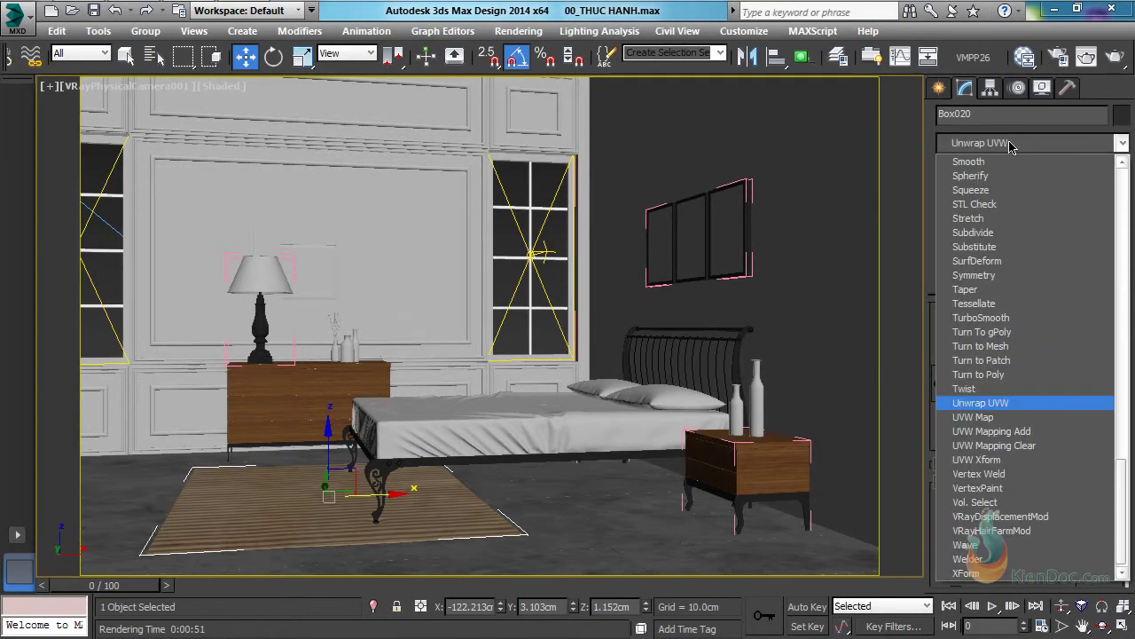
{"action": "left_click", "coordinate": [987, 417]}
{"action": "left_click", "coordinate": [962, 165]}
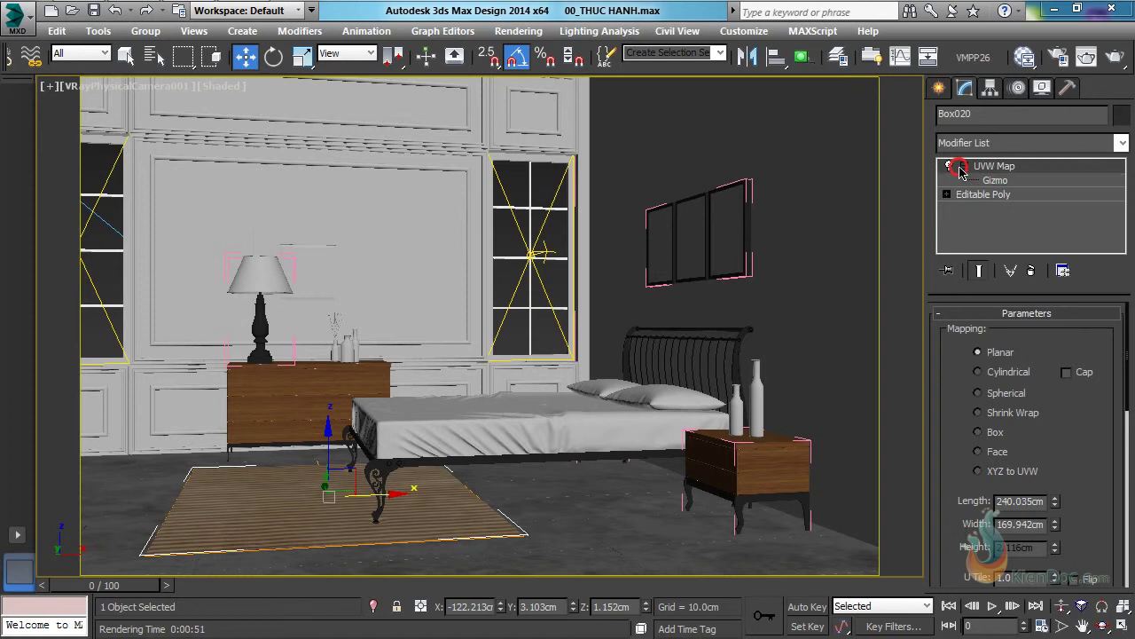
{"action": "left_click", "coordinate": [995, 180]}
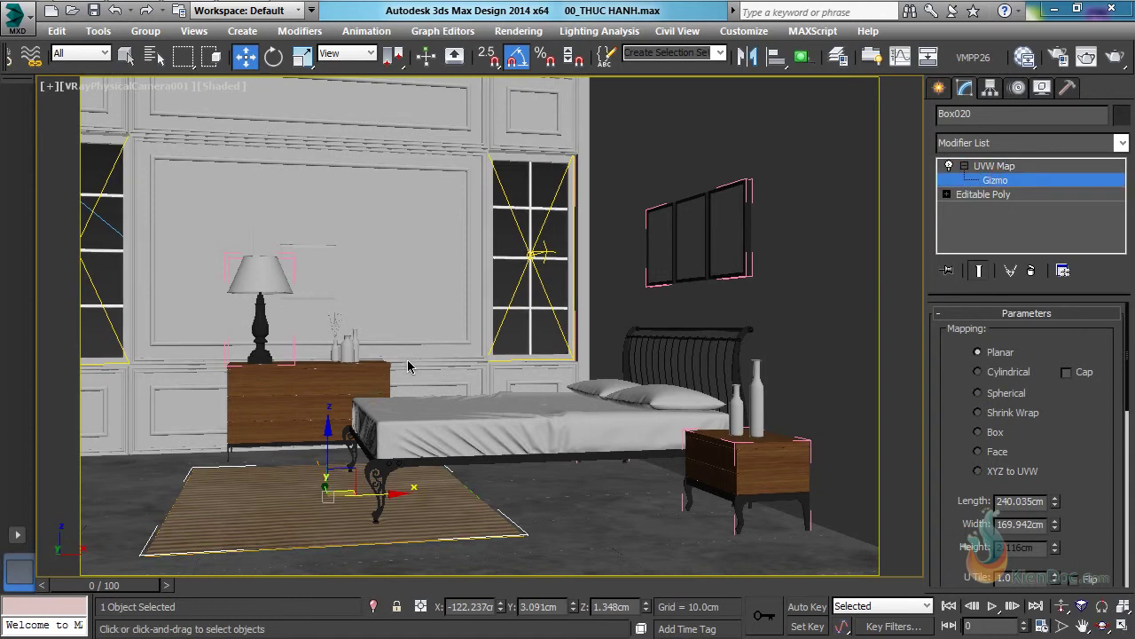
{"action": "left_click", "coordinate": [273, 56]}
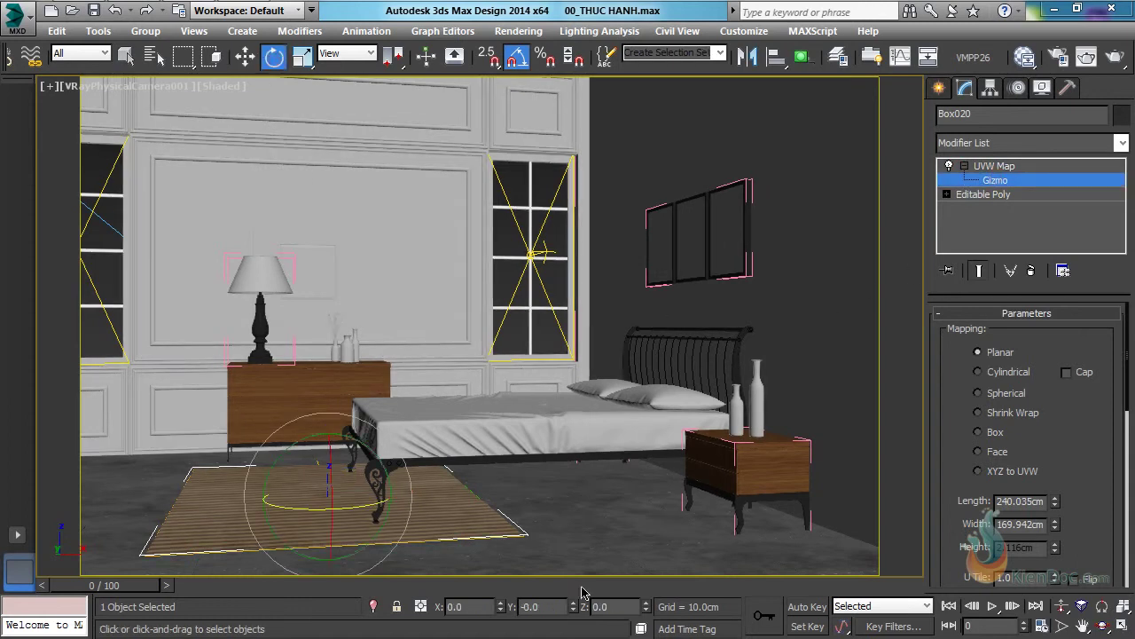
{"action": "double_click", "coordinate": [607, 606]}
Step: Switch the rug's UVW mapping to Box and set both U Tile and V Tile to 1.5
{"action": "left_click", "coordinate": [979, 432]}
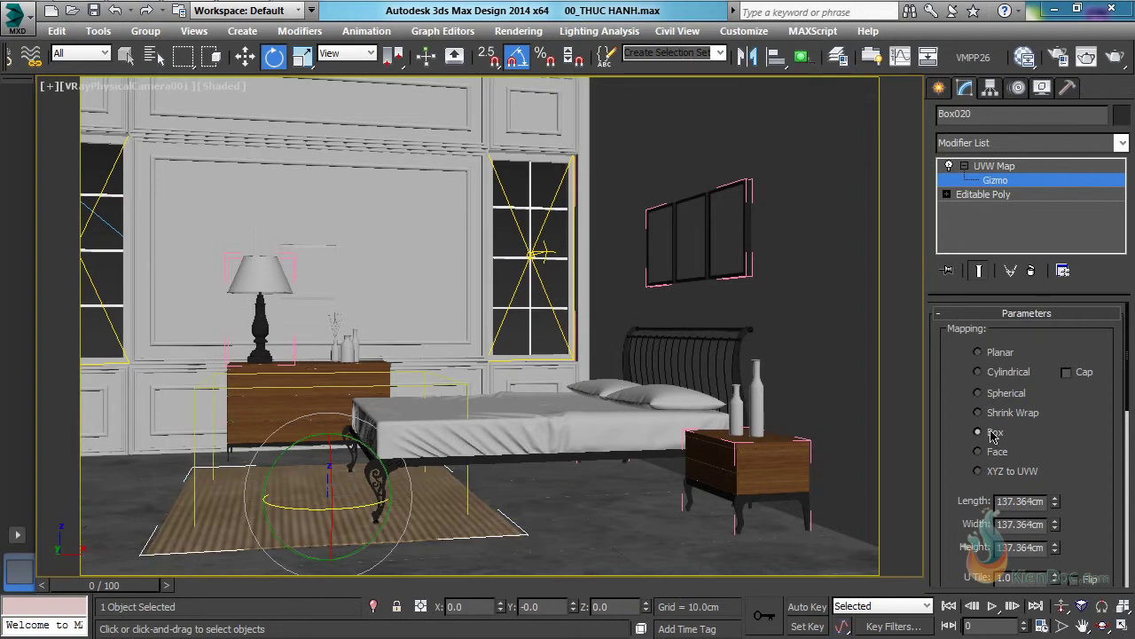
{"action": "scroll", "coordinate": [1097, 478], "scroll_direction": "down", "scroll_amount": 4}
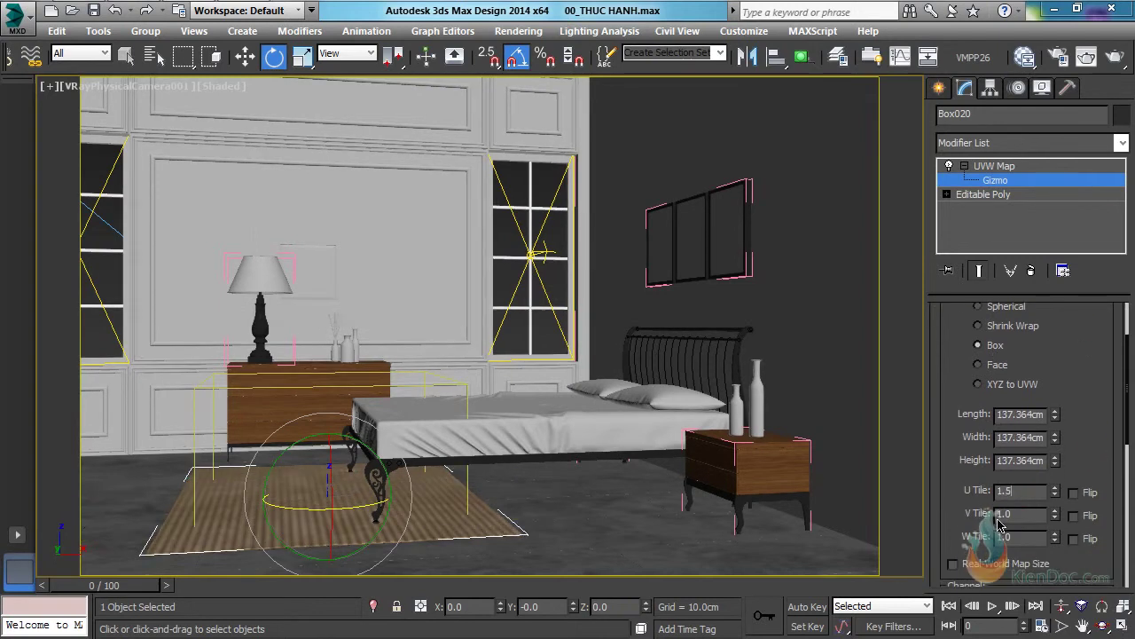
{"action": "left_click_drag", "start_coordinate": [1021, 517], "coordinate": [951, 518]}
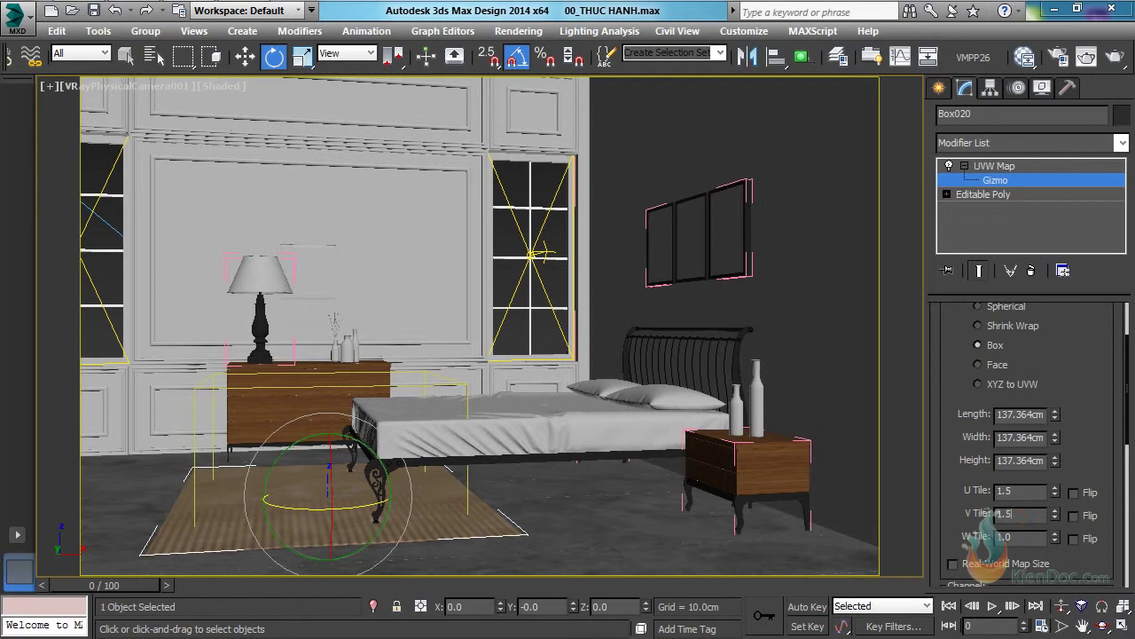
{"action": "scroll", "coordinate": [1090, 413], "scroll_direction": "up", "scroll_amount": 3}
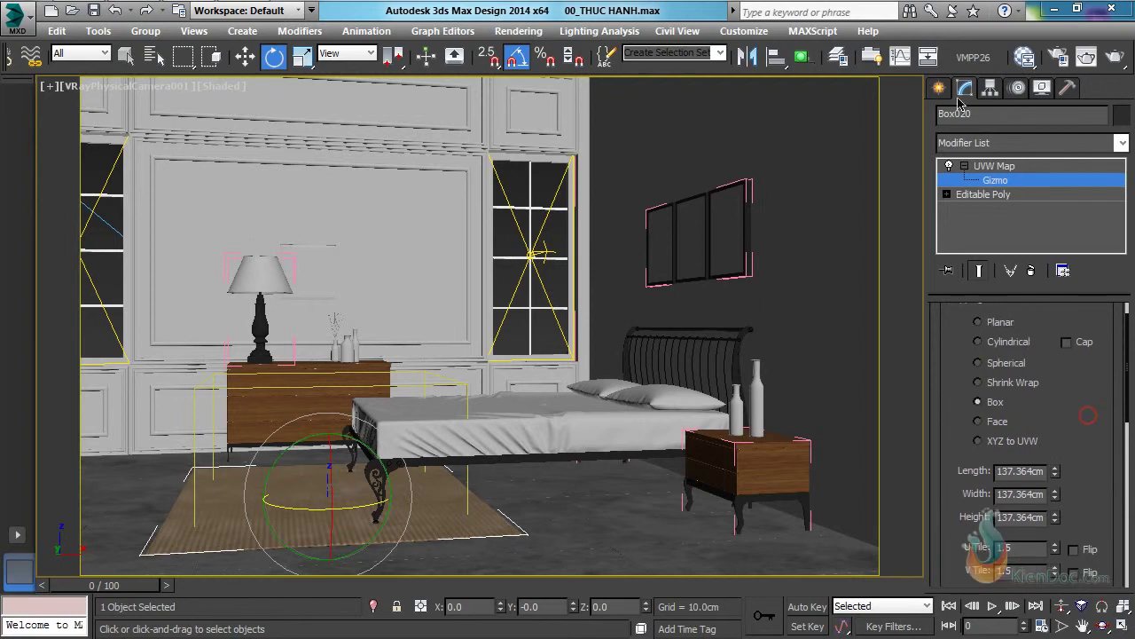
Step: Reopen the material editor and duplicate Material #9 together with its three map nodes below the original
{"action": "left_click", "coordinate": [1029, 58]}
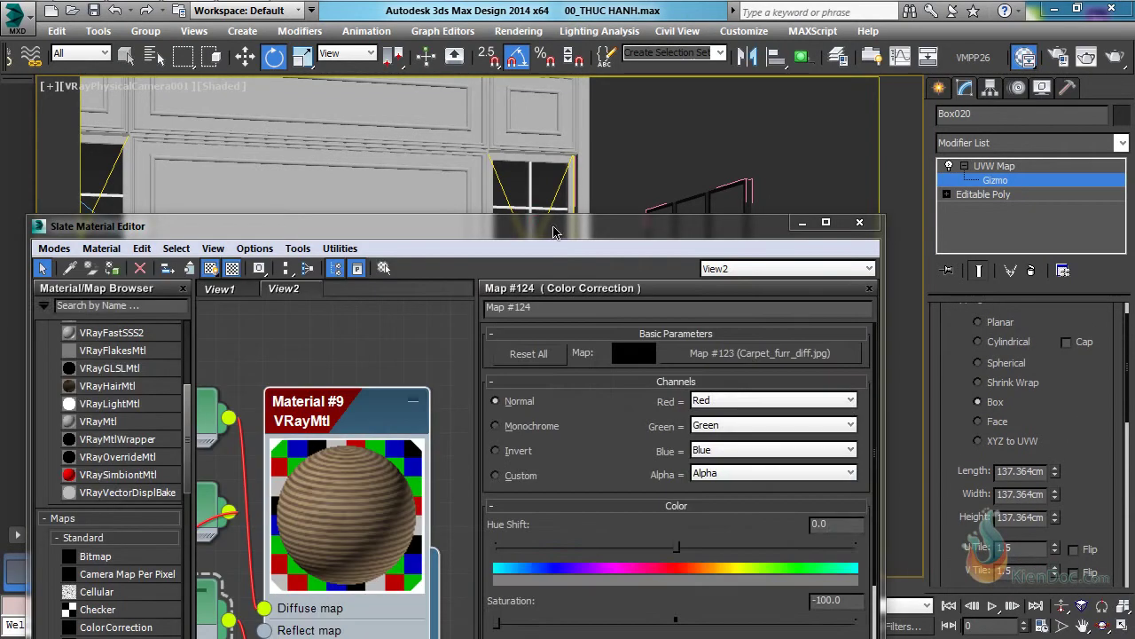
{"action": "left_click_drag", "start_coordinate": [537, 228], "coordinate": [807, 184]}
{"action": "scroll", "coordinate": [612, 372], "scroll_direction": "down", "scroll_amount": 4}
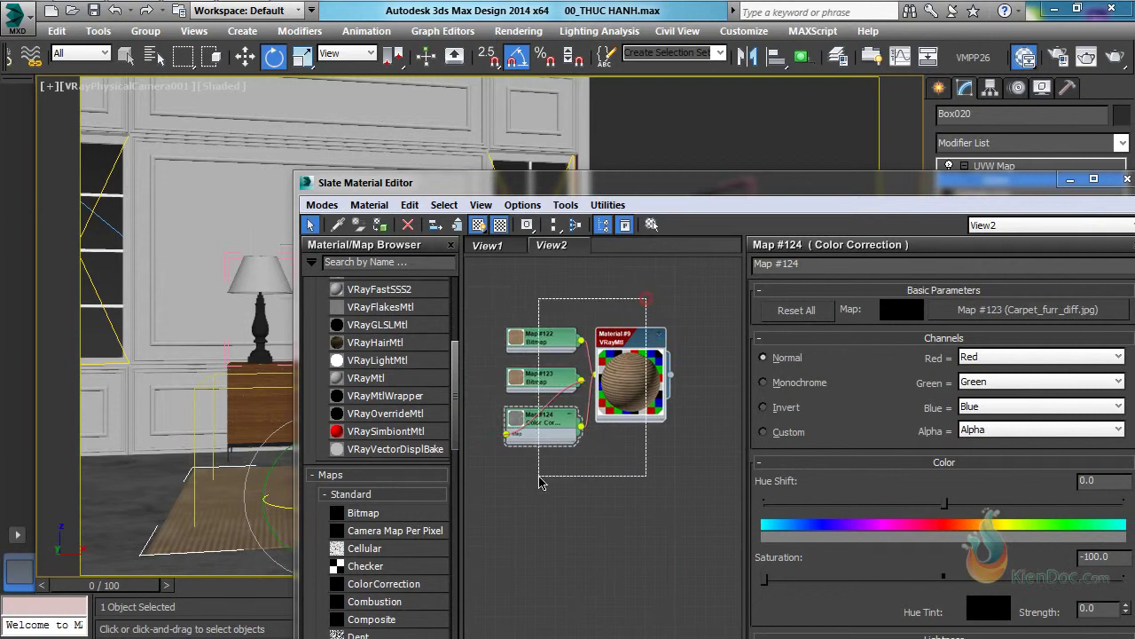
{"action": "left_click_drag", "start_coordinate": [612, 452], "coordinate": [612, 448]}
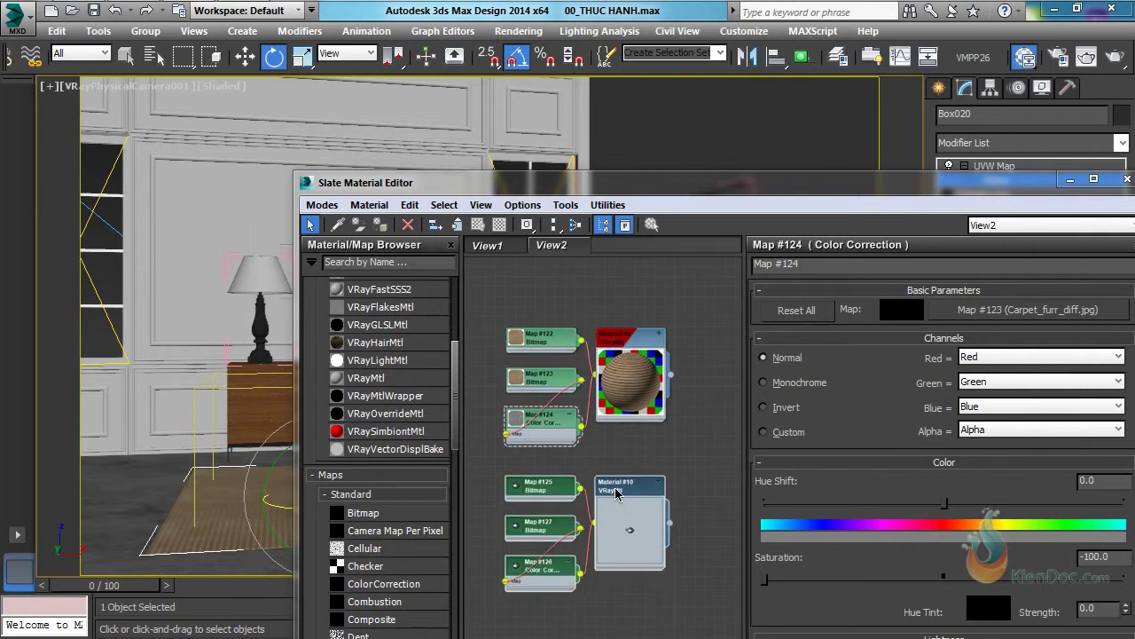
{"action": "middle_click_drag", "start_coordinate": [578, 500], "coordinate": [610, 429]}
{"action": "scroll", "coordinate": [610, 429], "scroll_direction": "up", "scroll_amount": 1}
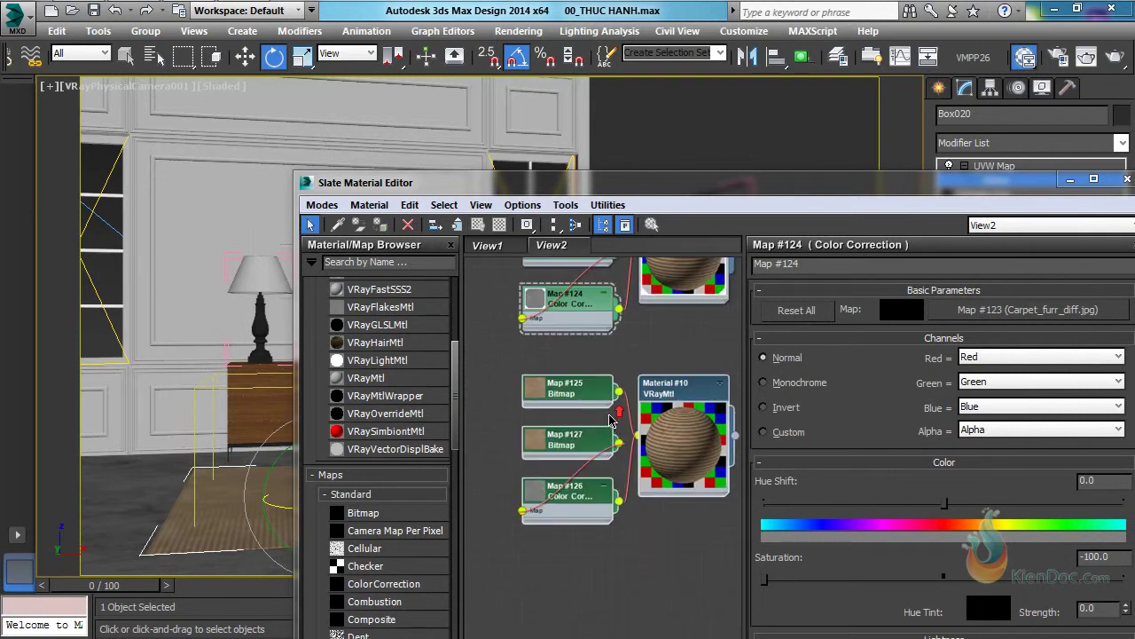
{"action": "scroll", "coordinate": [562, 423], "scroll_direction": "up", "scroll_amount": 1}
Step: Load pillow_diff.jpg into the diffuse bitmap of the duplicated material
{"action": "double_click", "coordinate": [559, 423]}
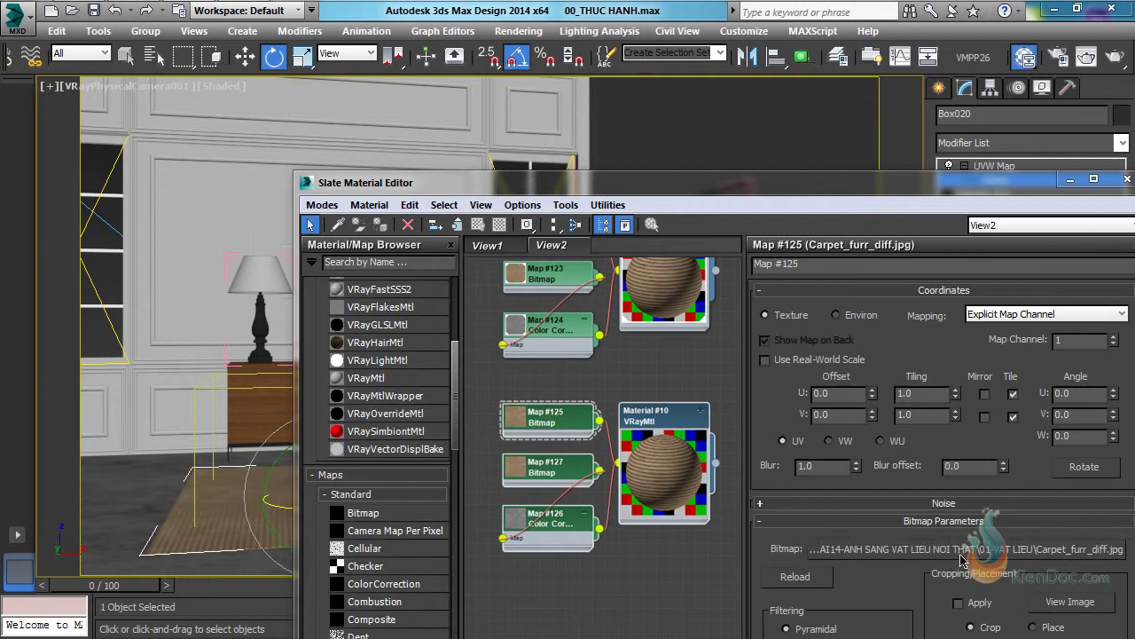
{"action": "left_click", "coordinate": [935, 552]}
{"action": "scroll", "coordinate": [653, 298], "scroll_direction": "down", "scroll_amount": 5}
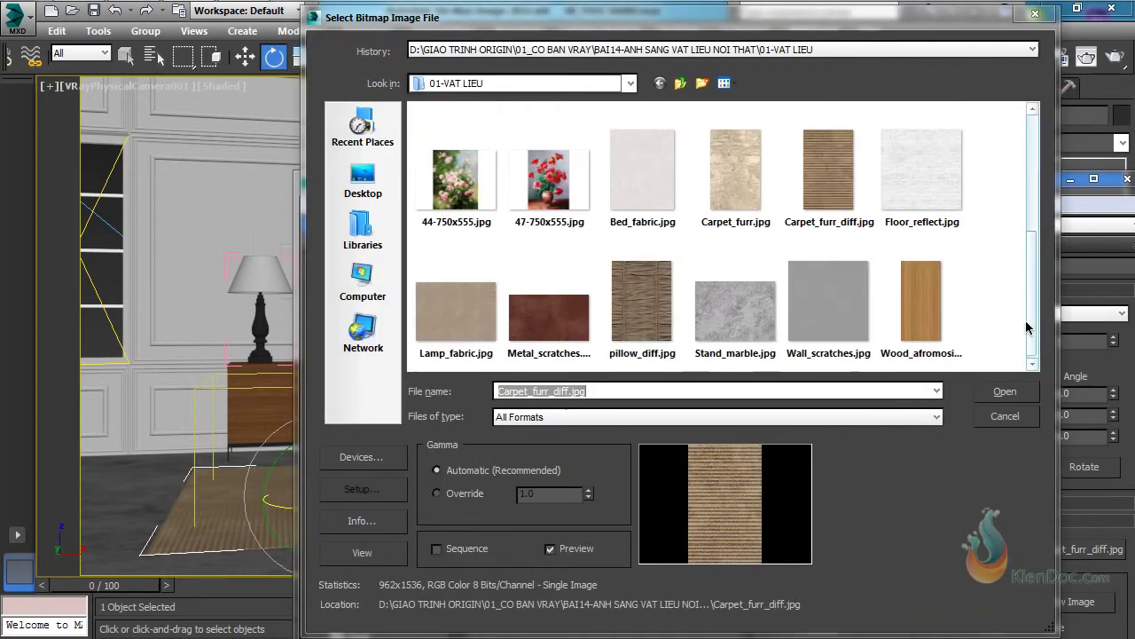
{"action": "left_click", "coordinate": [648, 299]}
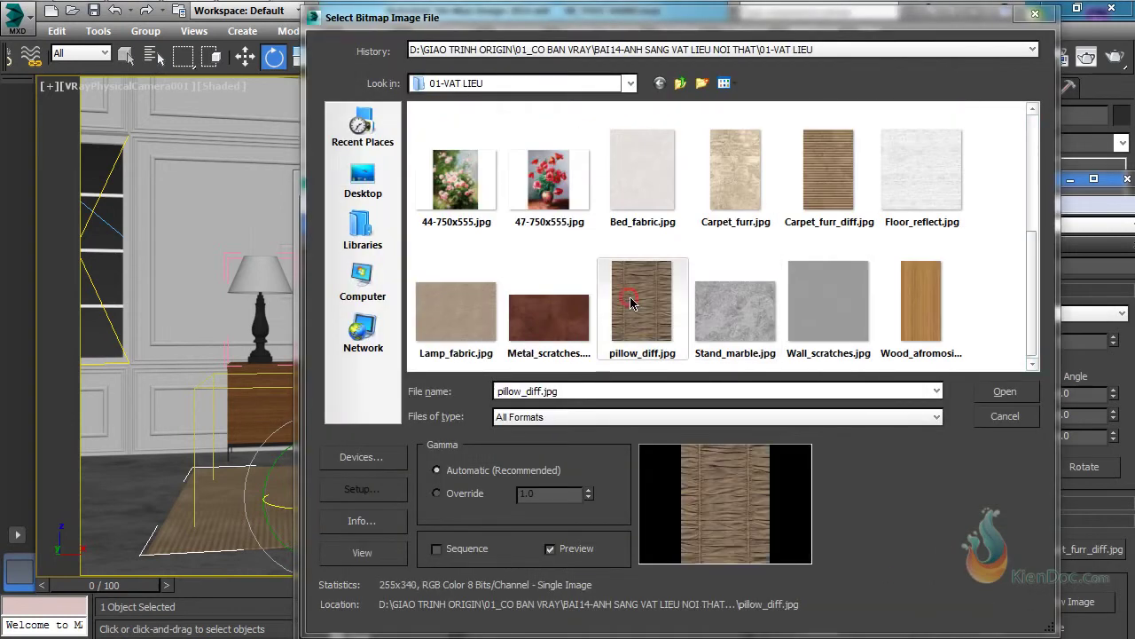
{"action": "left_click", "coordinate": [1006, 392]}
Step: Connect a copy of the pillow bitmap to the duplicated material's Color Correction map and delete the leftover carpet bitmap
{"action": "middle_click_drag", "start_coordinate": [571, 405], "coordinate": [633, 392]}
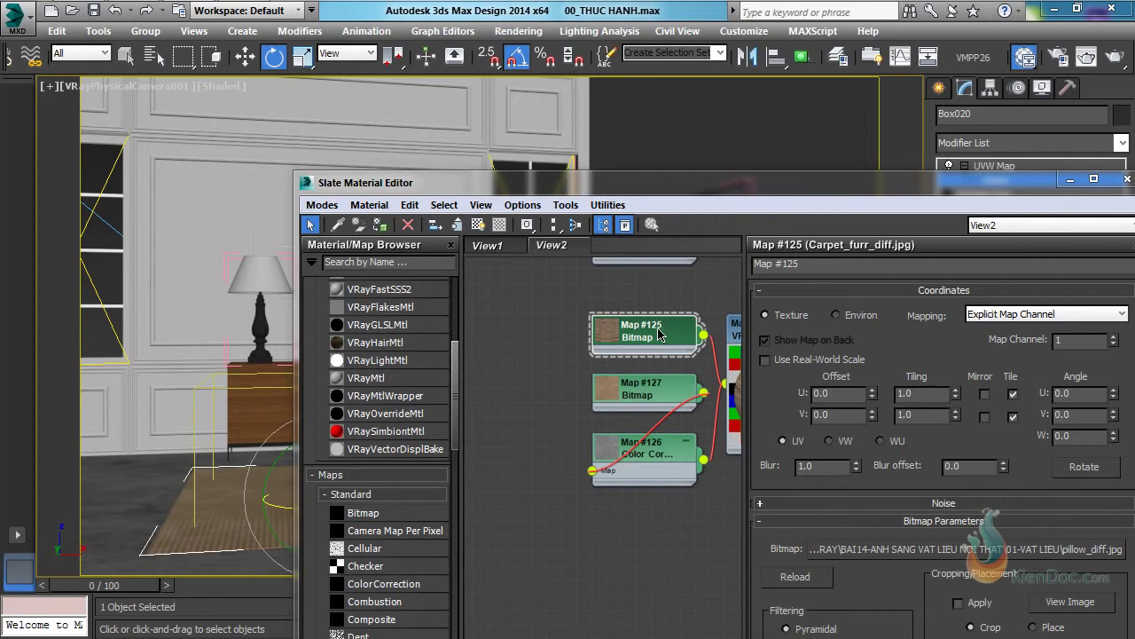
{"action": "mouse_move", "coordinate": [657, 330]}
{"action": "left_mouse_down", "text": "shift"}
{"action": "mouse_move", "coordinate": [525, 419]}
{"action": "mouse_move", "coordinate": [592, 480]}
{"action": "left_mouse_up", "text": "shift"}
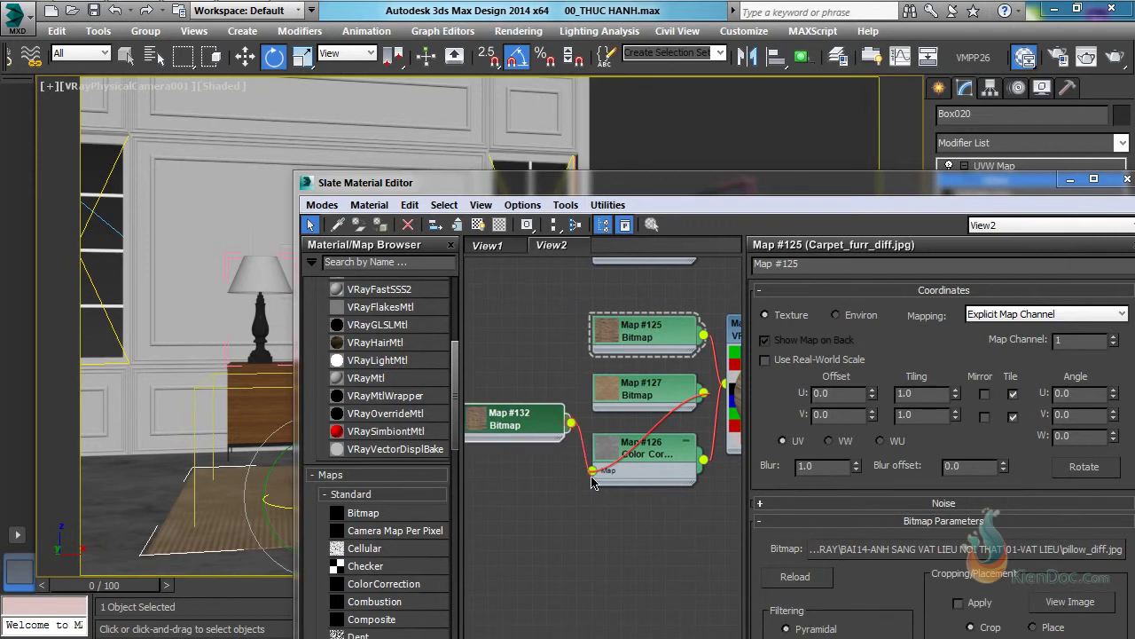
{"action": "left_click", "coordinate": [660, 388]}
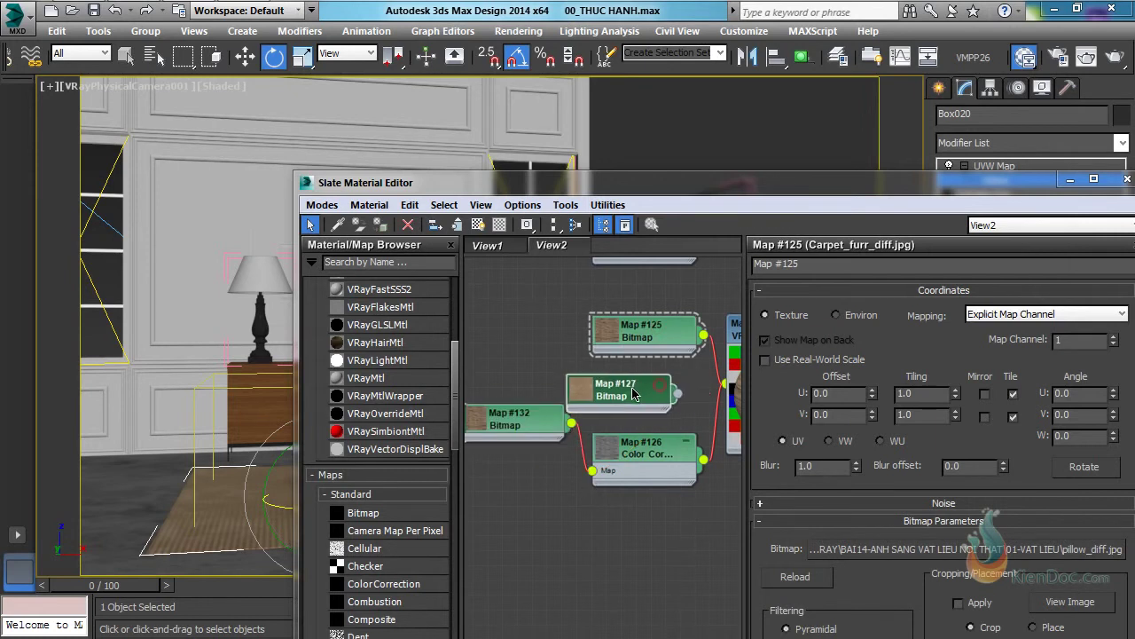
{"action": "key", "text": "Delete"}
{"action": "left_click_drag", "start_coordinate": [528, 417], "coordinate": [659, 383]}
{"action": "middle_click_drag", "start_coordinate": [659, 383], "coordinate": [499, 453]}
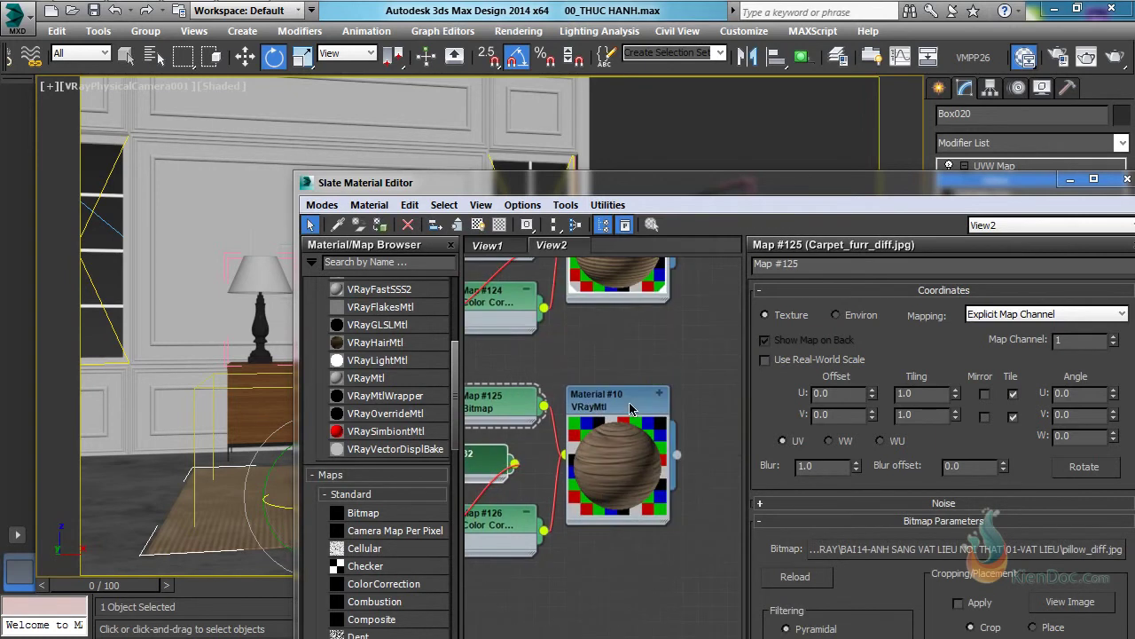
Step: Assign Material #10 with the pillow_diff.jpg texture to the blanket at the foot of the bed
{"action": "left_click", "coordinate": [635, 404]}
{"action": "left_click_drag", "start_coordinate": [603, 186], "coordinate": [626, 523]}
{"action": "left_click", "coordinate": [484, 425]}
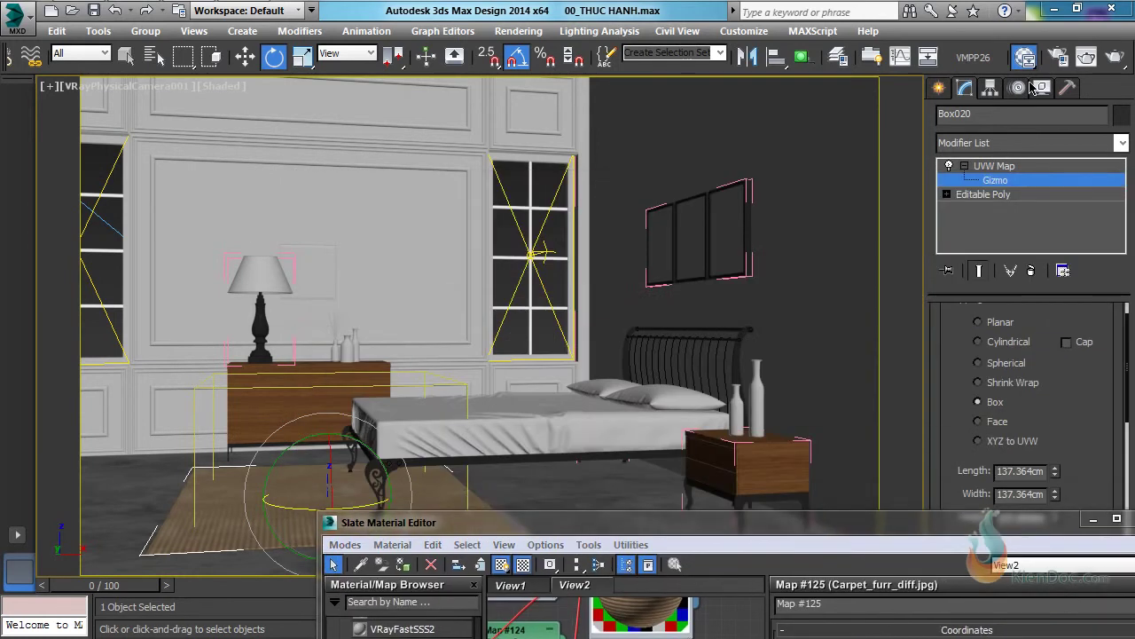
{"action": "left_click", "coordinate": [939, 87]}
{"action": "left_click", "coordinate": [492, 412]}
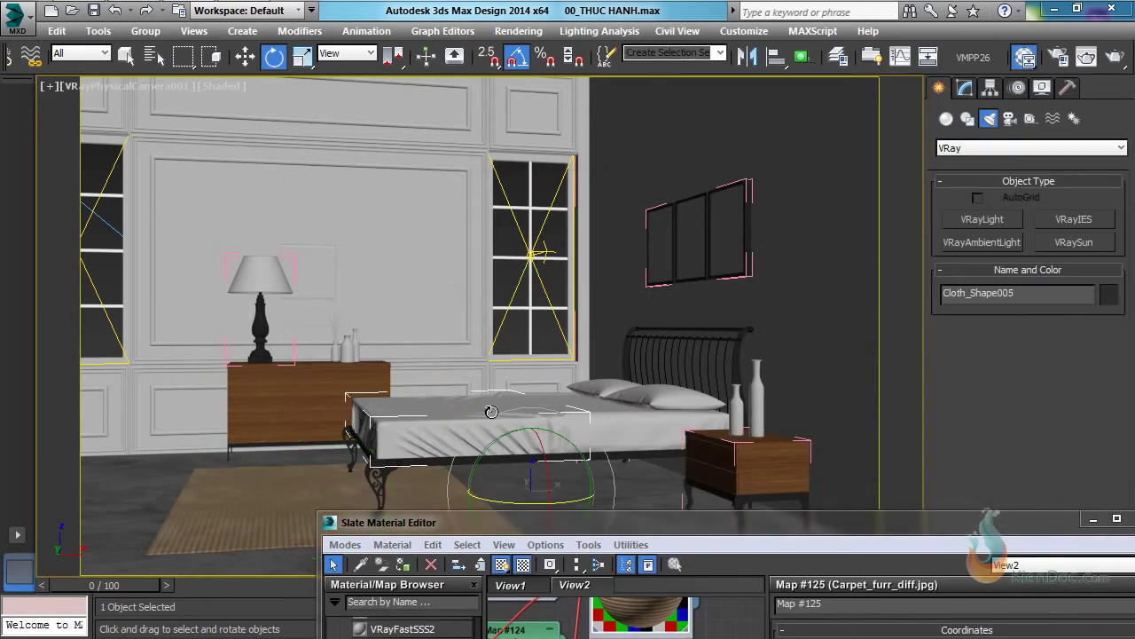
{"action": "left_click", "coordinate": [402, 564]}
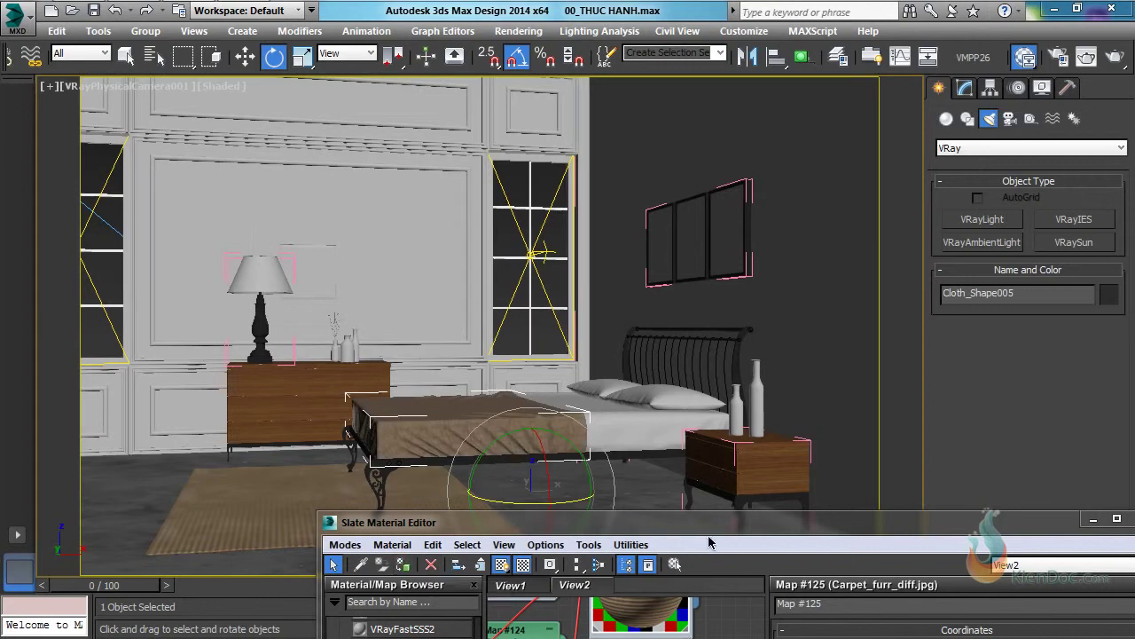
Step: Duplicate Material #10 together with its three connected map nodes below the original
{"action": "left_click_drag", "start_coordinate": [733, 528], "coordinate": [646, 525]}
{"action": "key", "text": "p"}
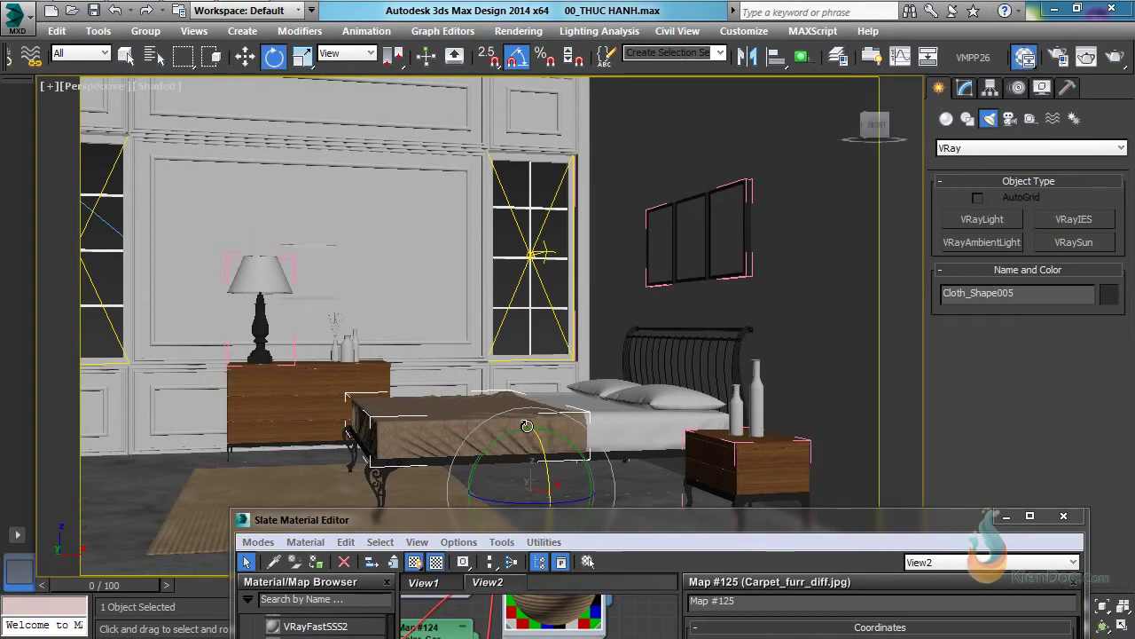
{"action": "key", "text": "z"}
{"action": "middle_click_drag", "start_coordinate": [619, 348], "coordinate": [704, 357], "text": "alt"}
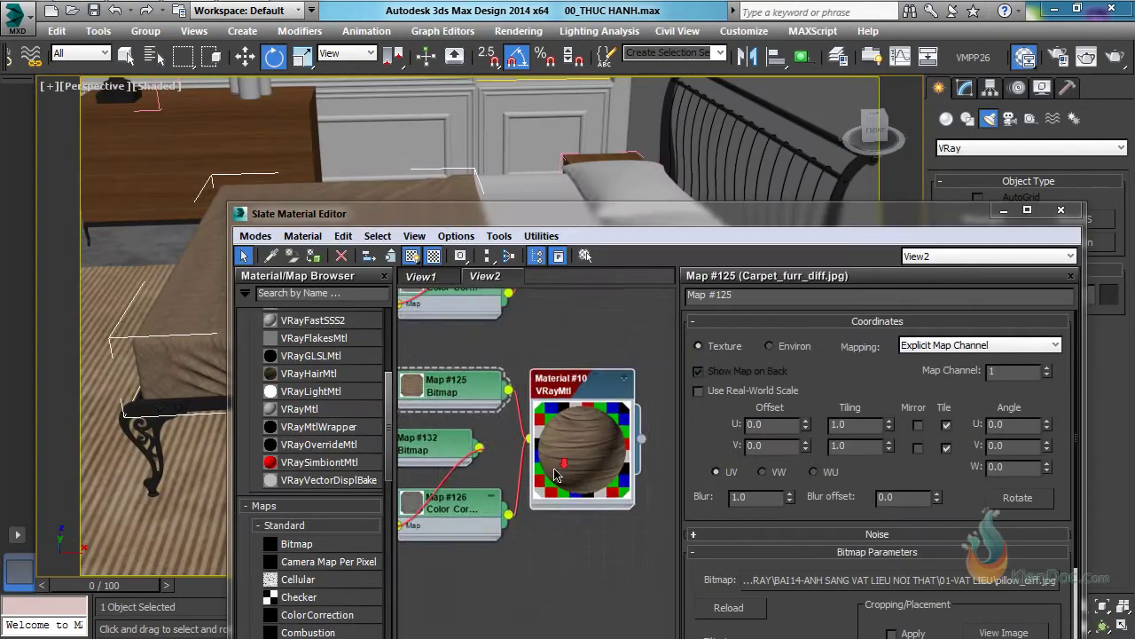
{"action": "scroll", "coordinate": [556, 477], "scroll_direction": "down", "scroll_amount": 2}
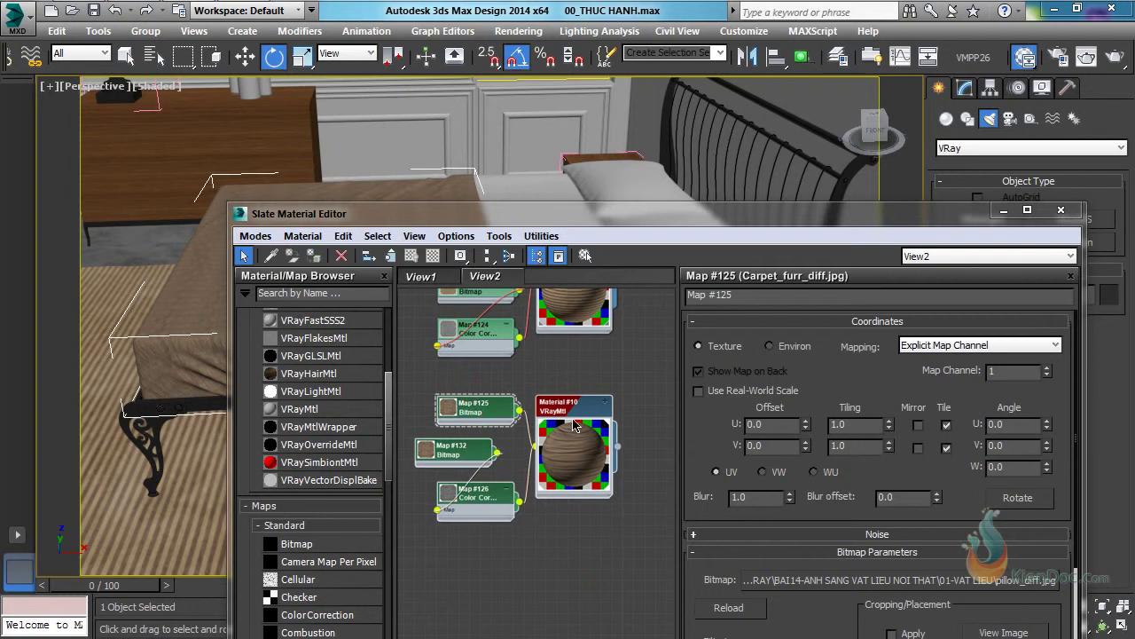
{"action": "left_click_drag", "start_coordinate": [577, 555], "coordinate": [576, 566], "text": "shift"}
{"action": "left_click", "coordinate": [596, 512]}
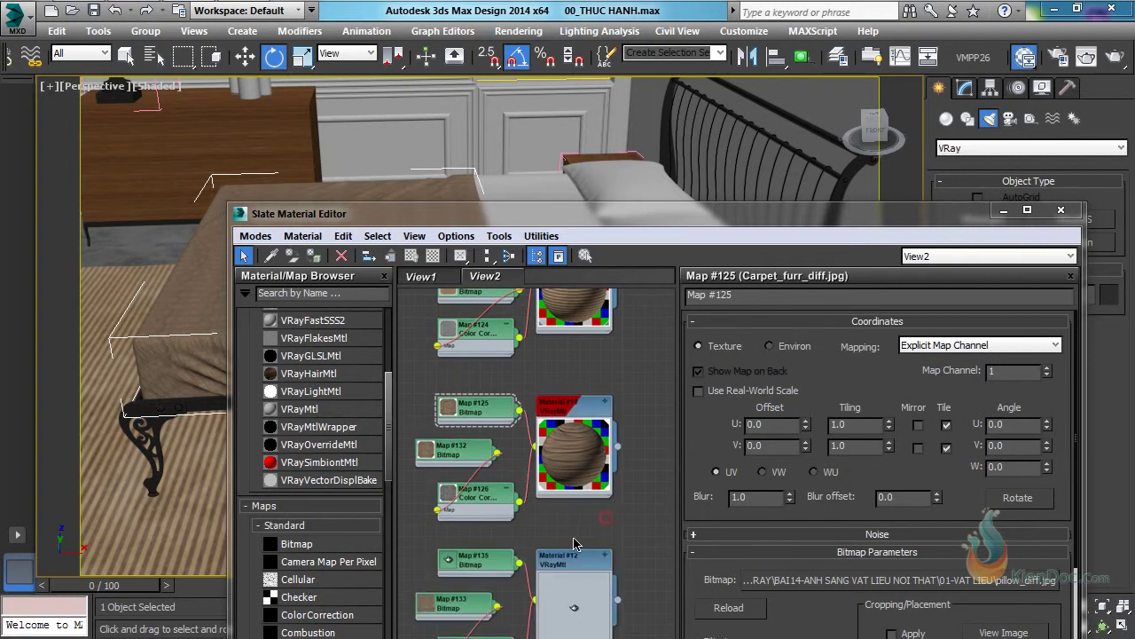
Step: Load Bed_fabric.jpg into the diffuse bitmap of the duplicated material
{"action": "middle_click_drag", "start_coordinate": [573, 537], "coordinate": [609, 426]}
{"action": "double_click", "coordinate": [525, 451]}
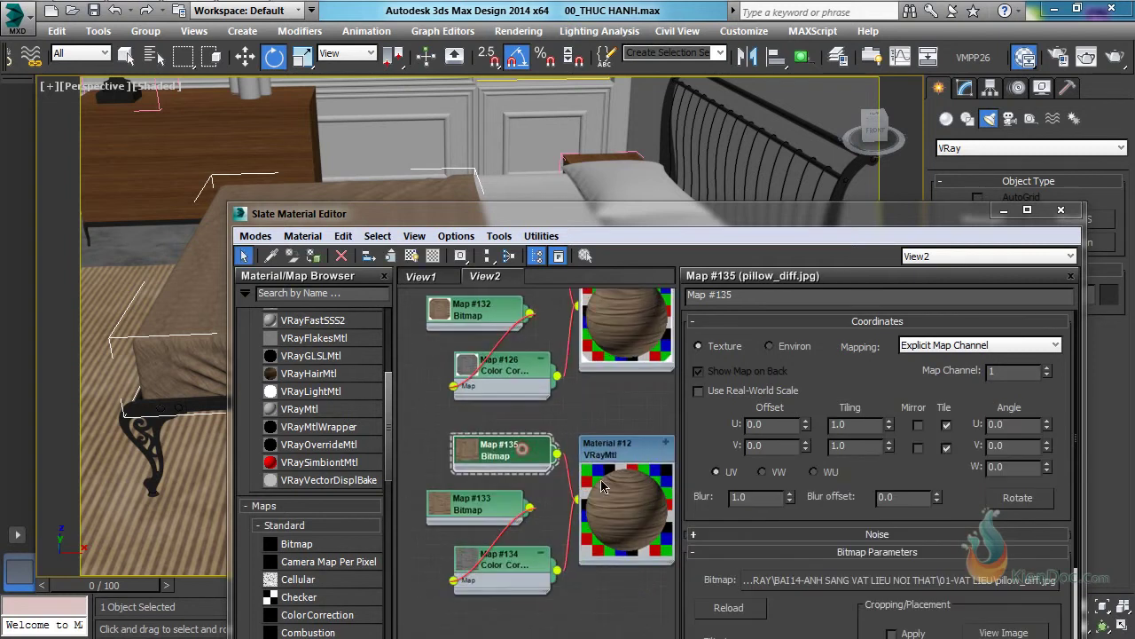
{"action": "left_click", "coordinate": [852, 587]}
{"action": "left_click_drag", "start_coordinate": [967, 225], "coordinate": [967, 332]}
{"action": "left_click", "coordinate": [595, 190]}
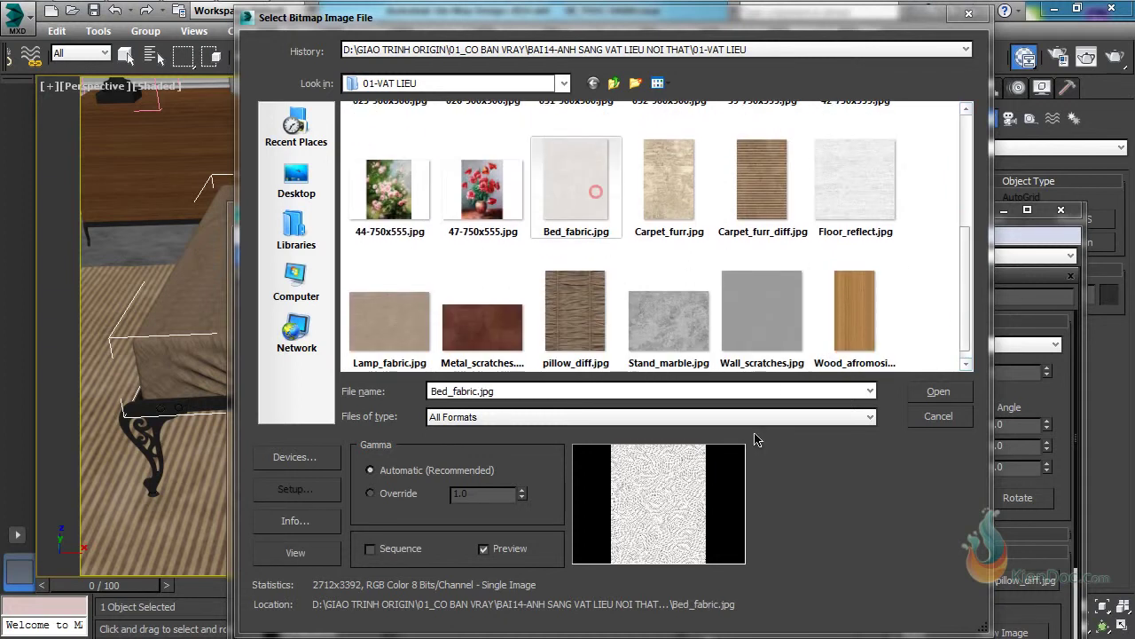
{"action": "left_click", "coordinate": [937, 392]}
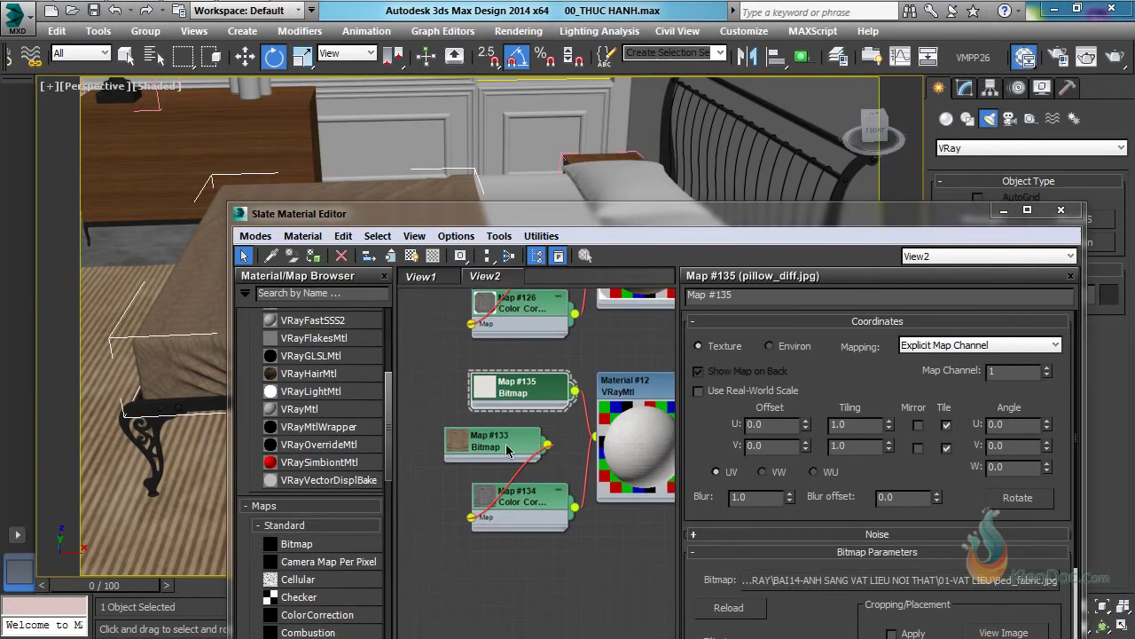
Step: Delete the leftover pillow bitmap and connect a copy of the bed fabric bitmap to the Color Correction map
{"action": "left_click", "coordinate": [506, 449]}
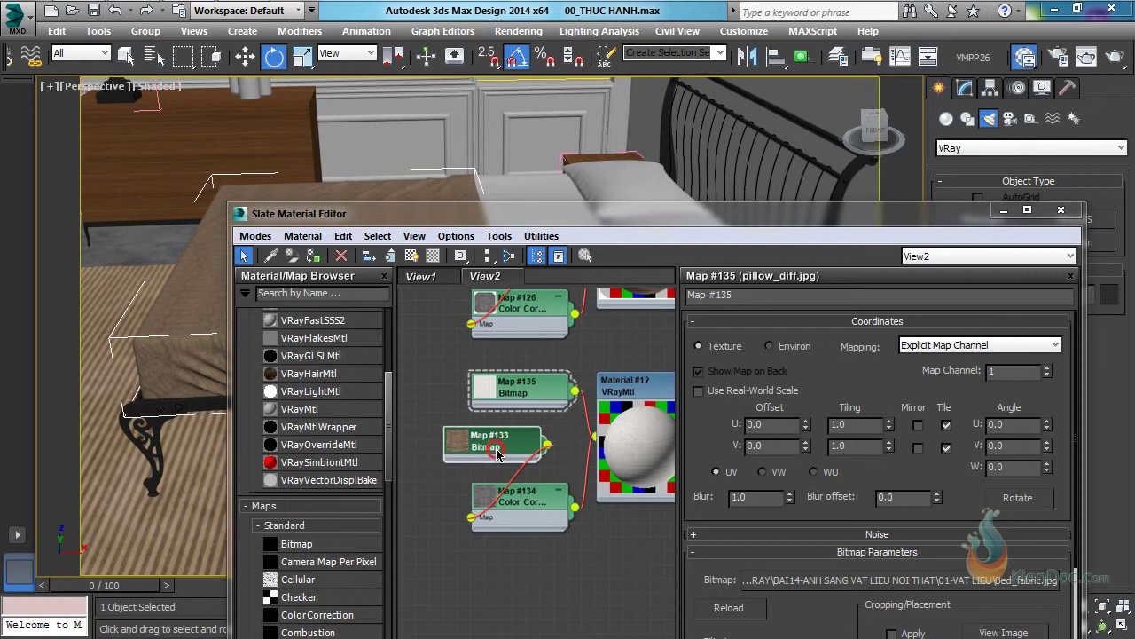
{"action": "key", "text": "Delete"}
{"action": "left_click", "coordinate": [523, 393]}
{"action": "mouse_move", "coordinate": [537, 382]}
{"action": "left_mouse_down", "text": "shift"}
{"action": "mouse_move", "coordinate": [486, 521]}
{"action": "mouse_move", "coordinate": [471, 517]}
{"action": "left_mouse_up", "text": "shift"}
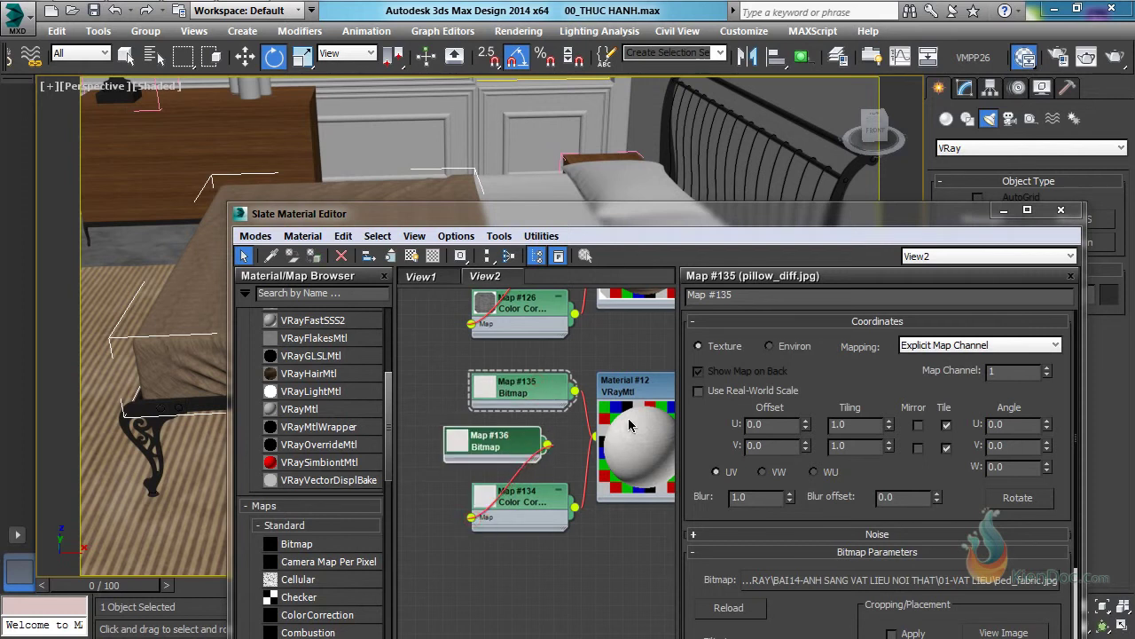
Step: Show the bed fabric material's texture in the viewport and assign the material to the bed sheet
{"action": "left_click", "coordinate": [642, 392]}
{"action": "left_click", "coordinate": [412, 256]}
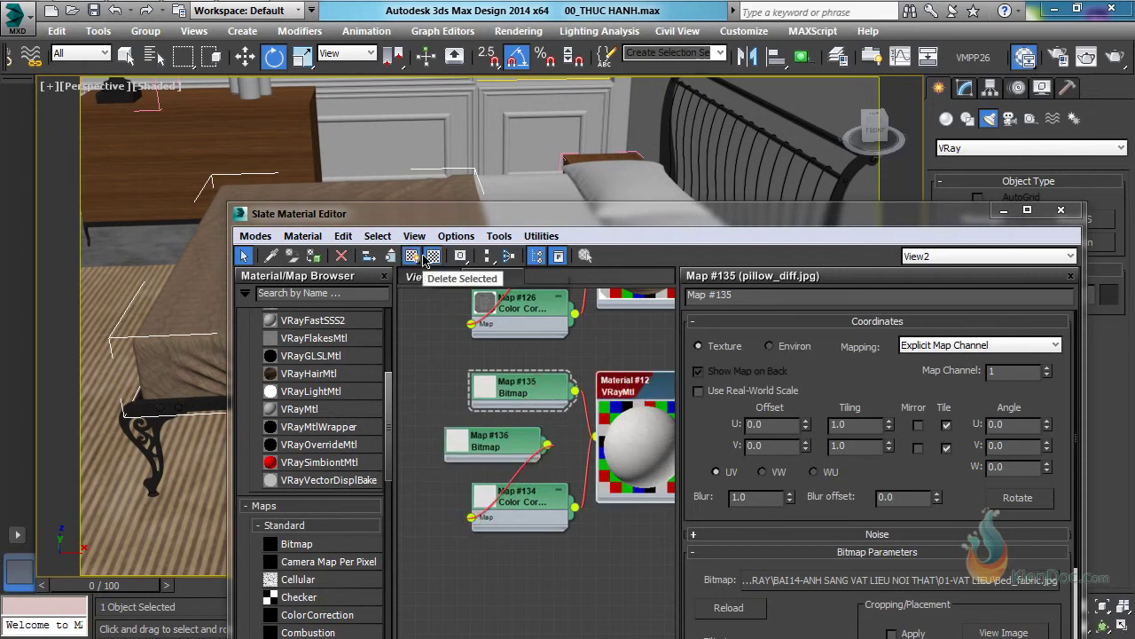
{"action": "left_click_drag", "start_coordinate": [557, 222], "coordinate": [556, 397]}
{"action": "left_click", "coordinate": [638, 563]}
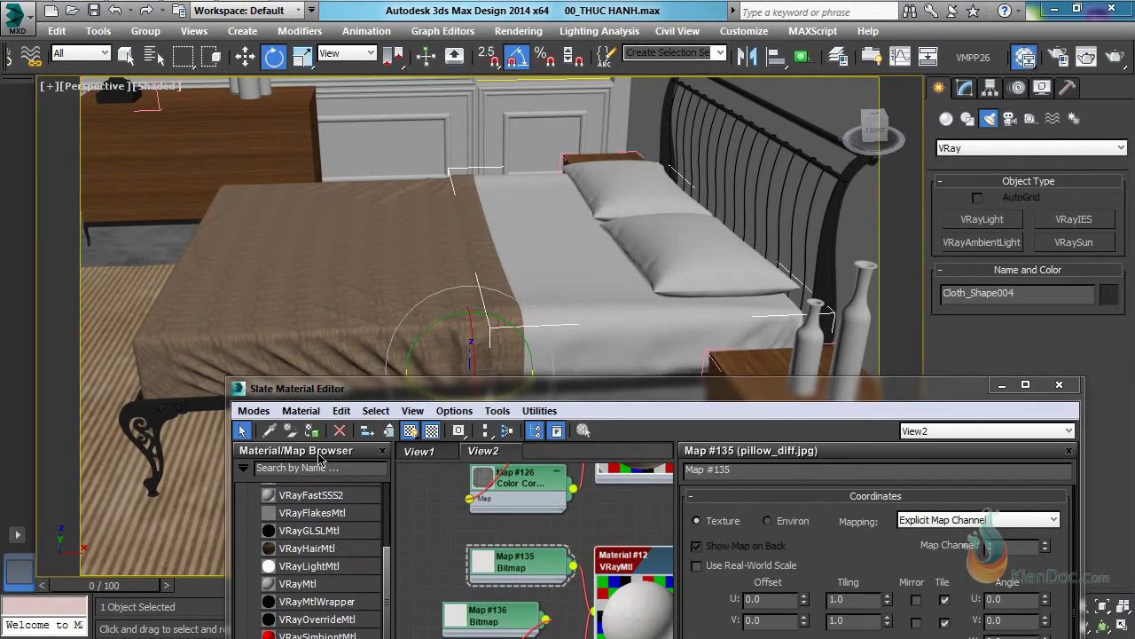
{"action": "left_click", "coordinate": [312, 432]}
{"action": "key", "text": "m"}
Step: Assign the bed fabric material to the pillows and return to the camera view
{"action": "middle_click_drag", "start_coordinate": [580, 260], "coordinate": [679, 335], "text": "alt"}
{"action": "scroll", "coordinate": [674, 340], "scroll_direction": "up", "scroll_amount": 3}
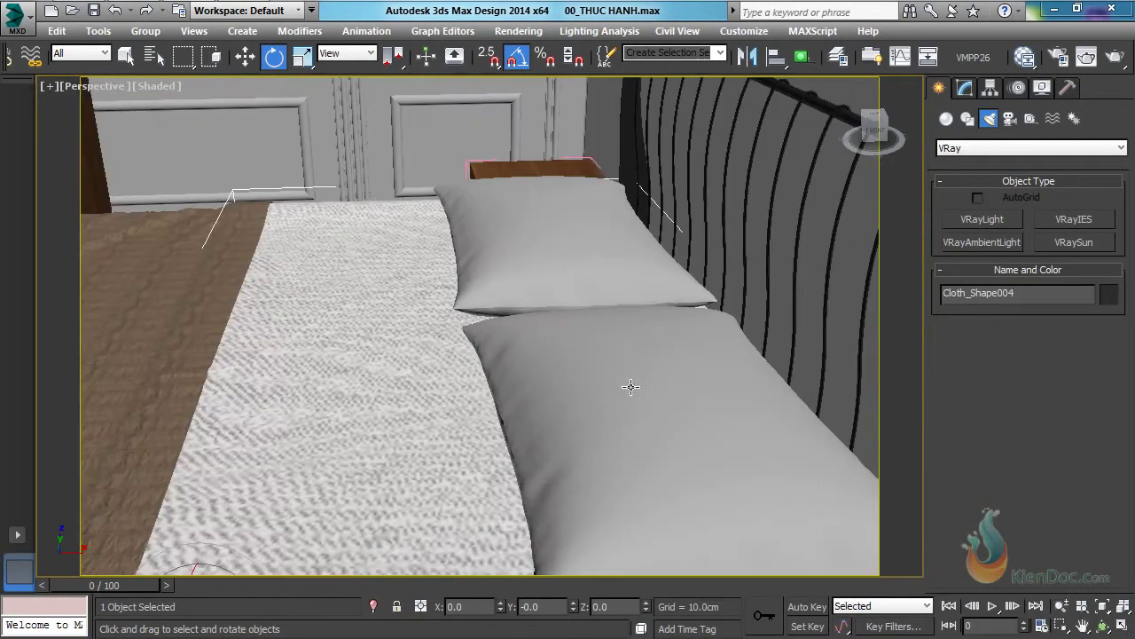
{"action": "left_click", "coordinate": [605, 396]}
{"action": "key", "text": "m"}
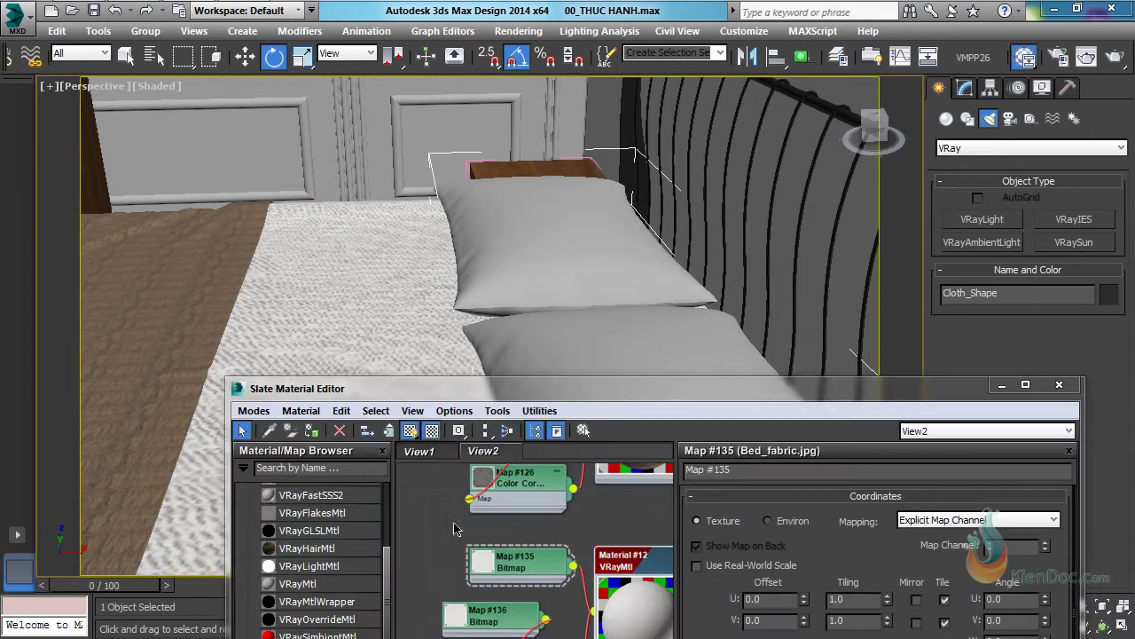
{"action": "left_click", "coordinate": [311, 430]}
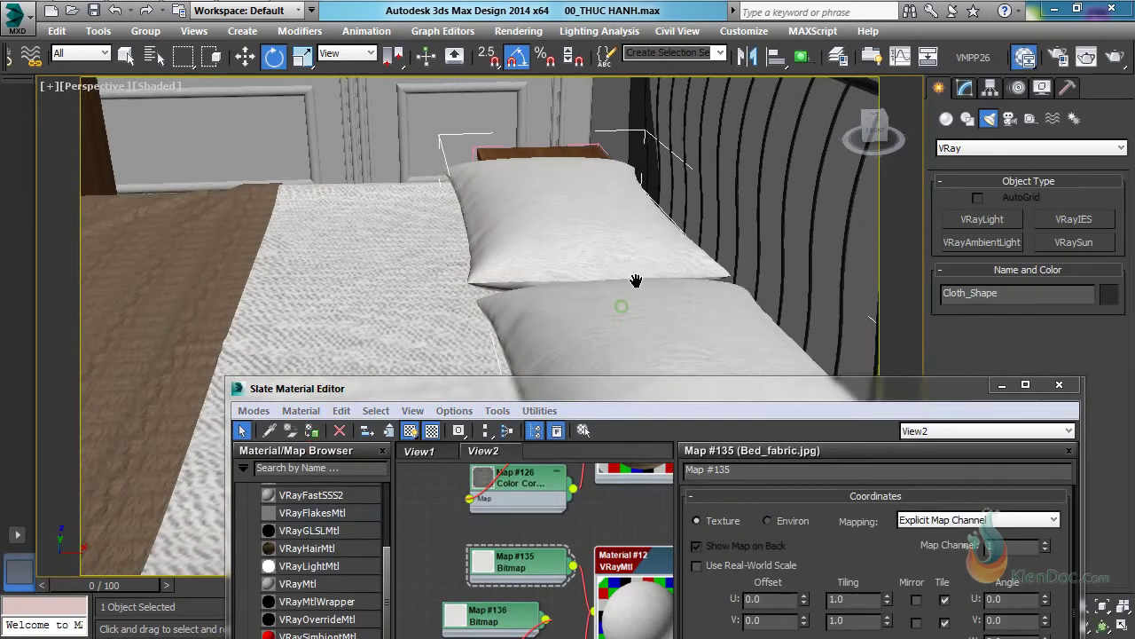
{"action": "key", "text": "m"}
{"action": "scroll", "coordinate": [436, 316], "scroll_direction": "down", "scroll_amount": 2}
{"action": "key", "text": "c"}
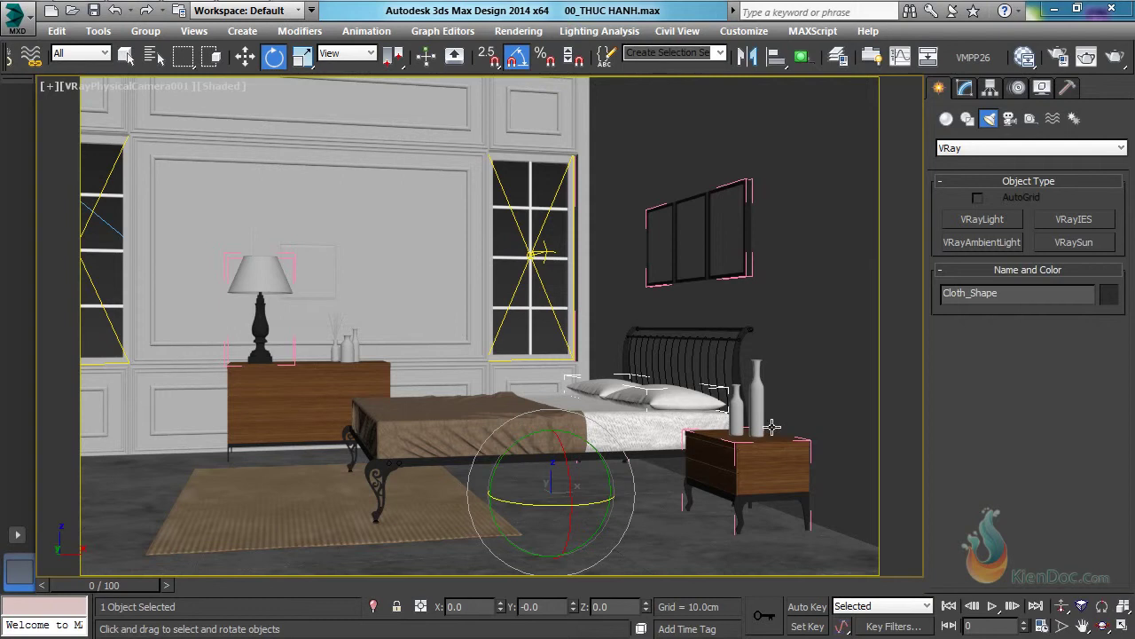
Step: Select the lampshade on the dresser and add a new VRayMtl below the bed fabric material
{"action": "left_click", "coordinate": [254, 278]}
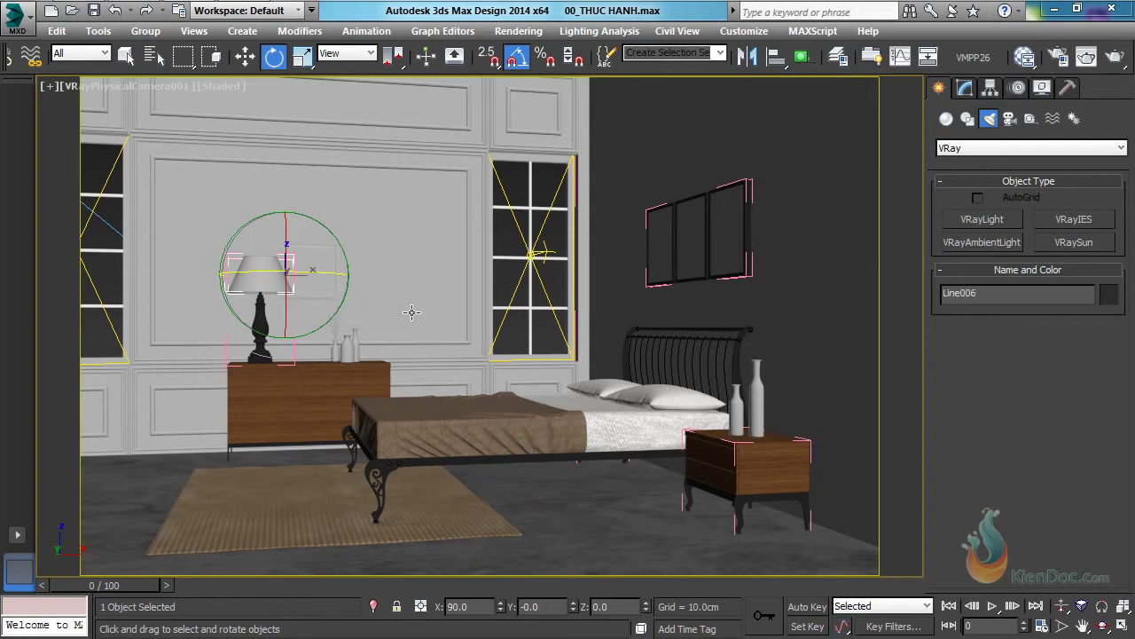
{"action": "key", "text": "m"}
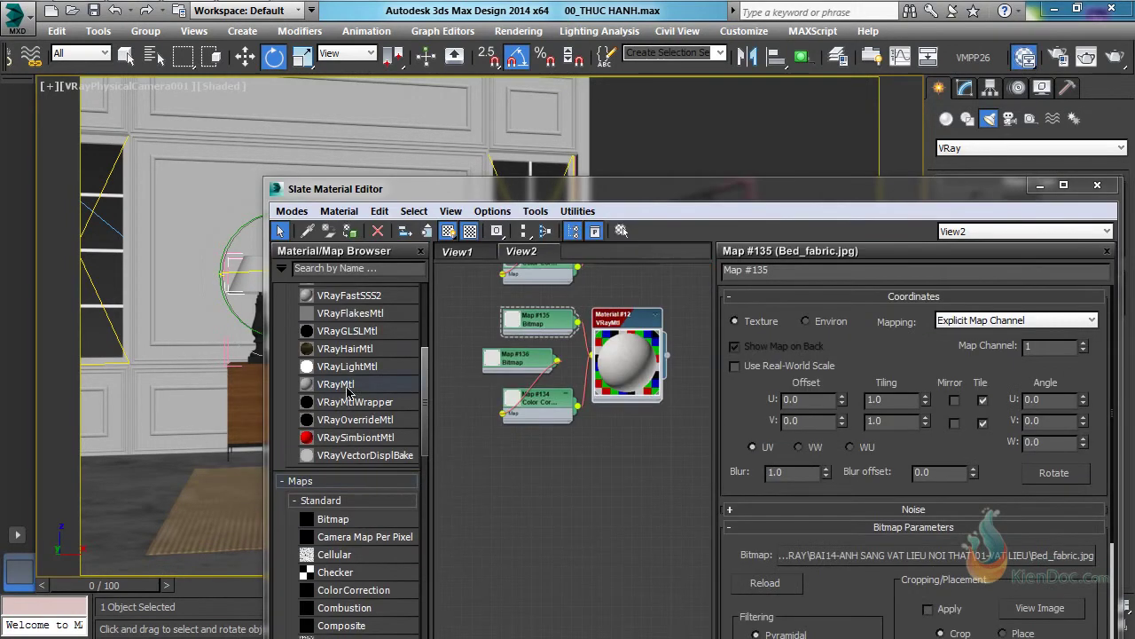
{"action": "left_click_drag", "start_coordinate": [344, 389], "coordinate": [617, 480]}
{"action": "scroll", "coordinate": [616, 480], "scroll_direction": "up", "scroll_amount": 3}
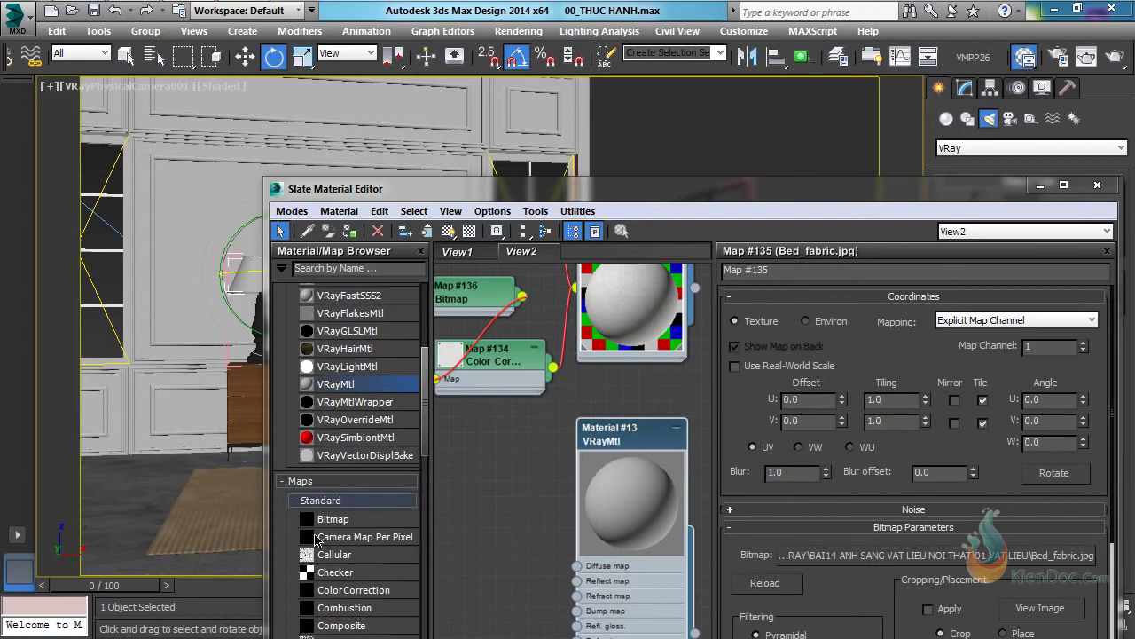
Step: Add a Bitmap map with Lamp_fabric.jpg and connect it to the new material's Diffuse map
{"action": "double_click", "coordinate": [325, 521]}
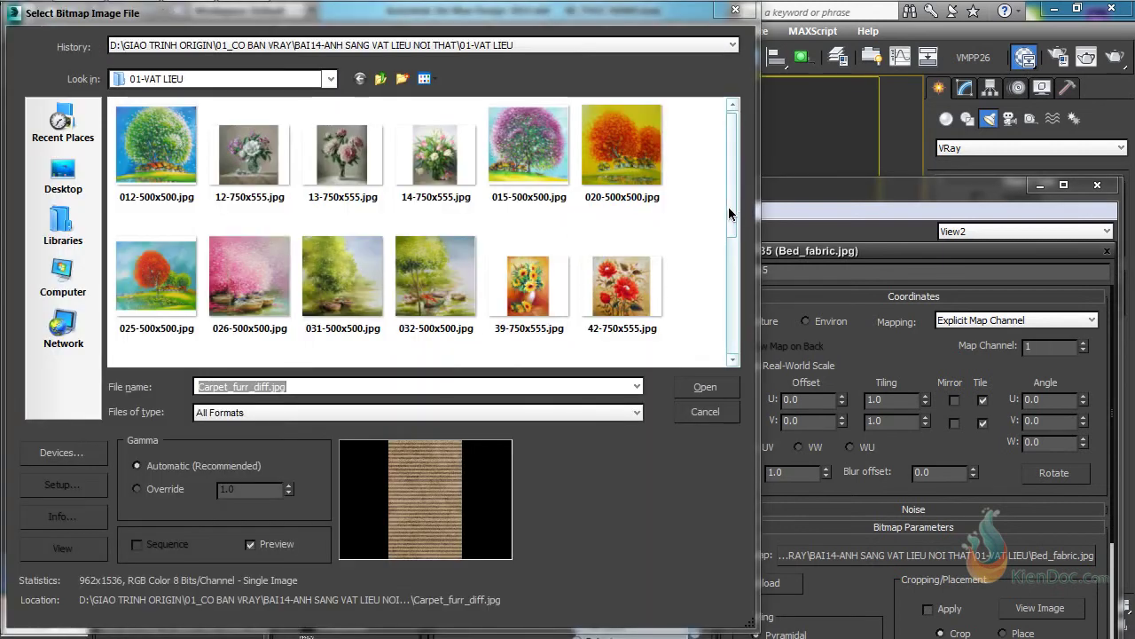
{"action": "left_click_drag", "start_coordinate": [729, 203], "coordinate": [727, 322]}
{"action": "left_click", "coordinate": [156, 301]}
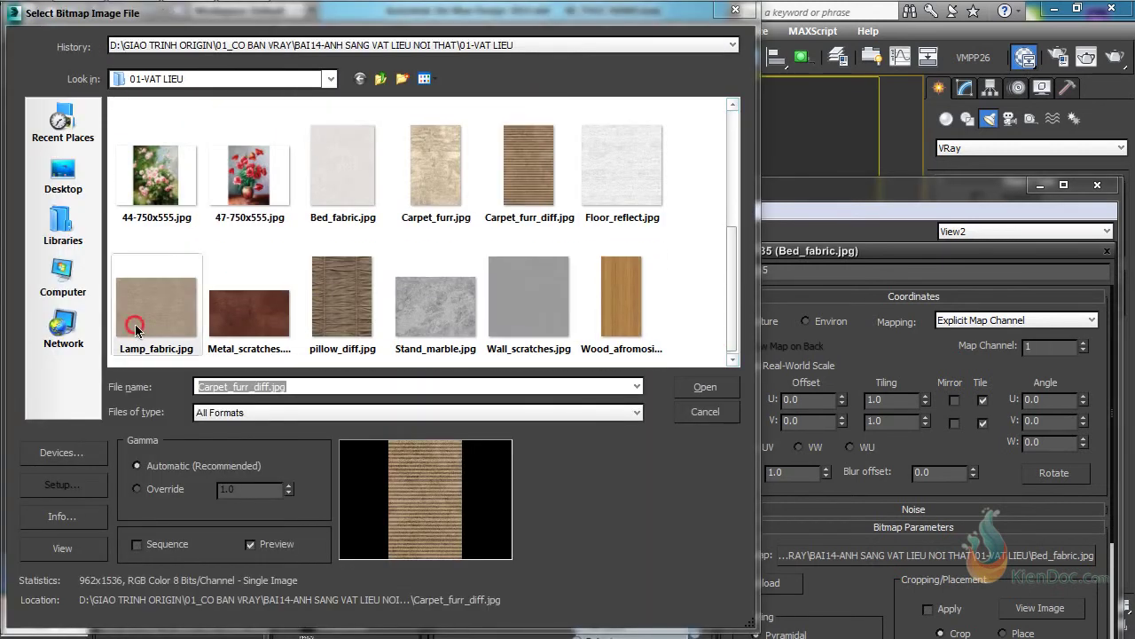
{"action": "left_click", "coordinate": [706, 387]}
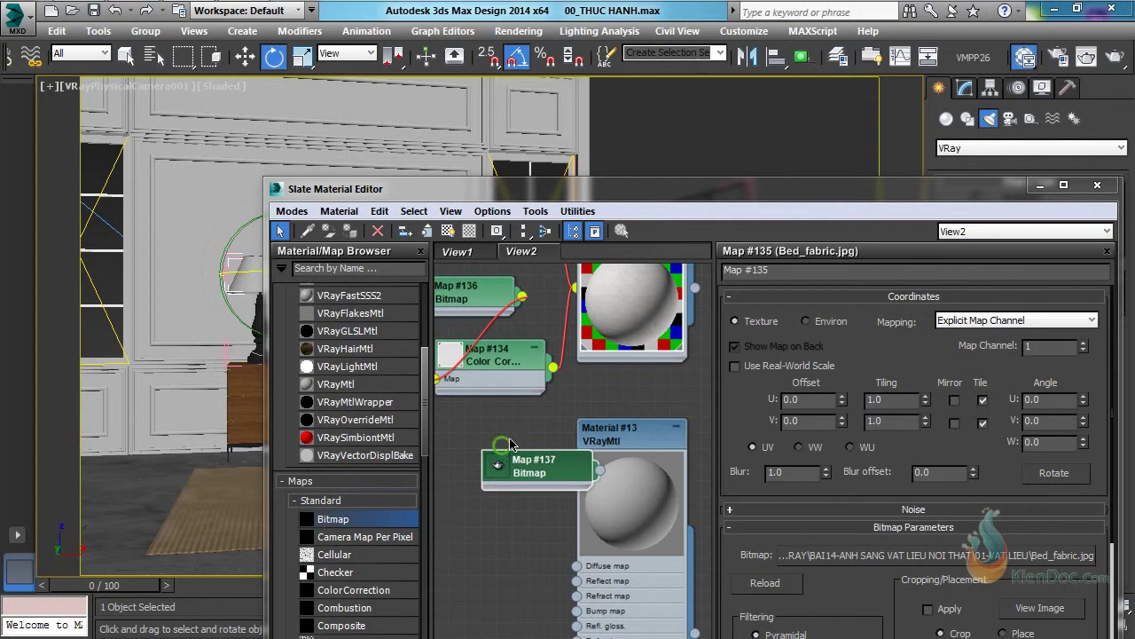
{"action": "left_click_drag", "start_coordinate": [556, 350], "coordinate": [614, 462]}
{"action": "scroll", "coordinate": [599, 341], "scroll_direction": "up", "scroll_amount": 2}
{"action": "left_click_drag", "start_coordinate": [598, 338], "coordinate": [560, 357]}
Step: Set the lamp fabric material's refraction color to a gray with Value 100
{"action": "double_click", "coordinate": [617, 350]}
{"action": "left_click_drag", "start_coordinate": [786, 399], "coordinate": [793, 283]}
{"action": "scroll", "coordinate": [792, 282], "scroll_direction": "down", "scroll_amount": 1}
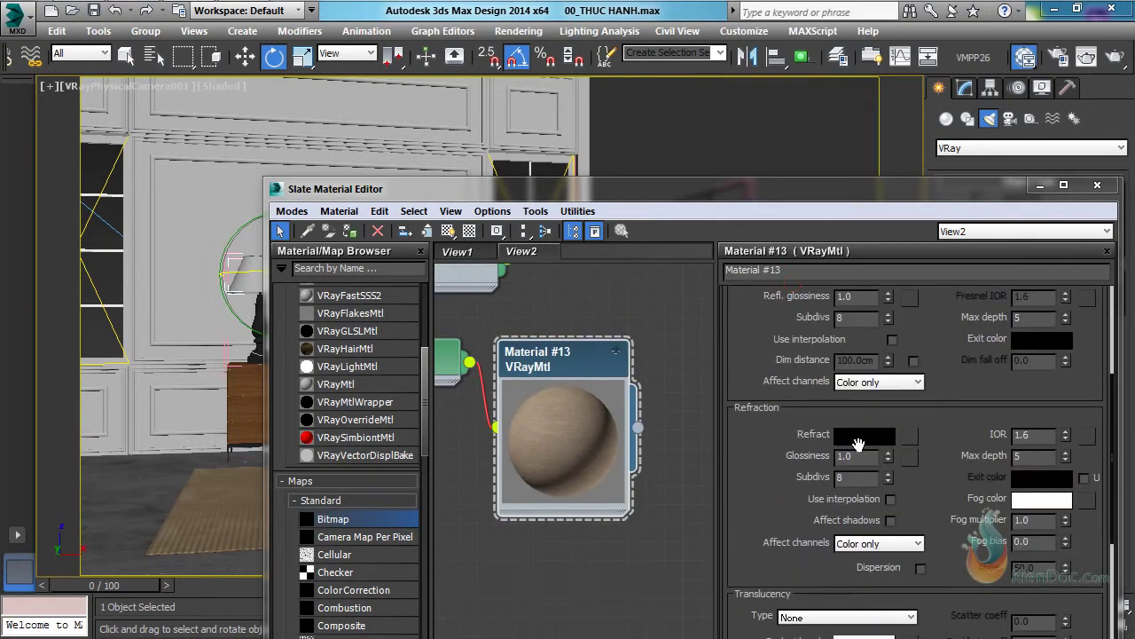
{"action": "left_click", "coordinate": [869, 442]}
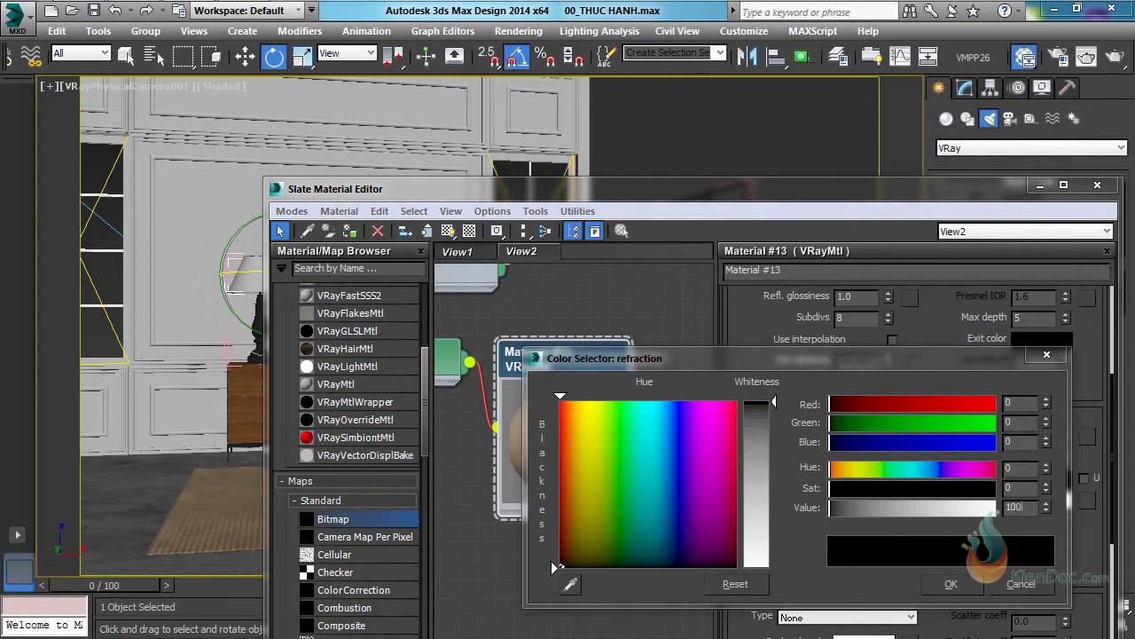
{"action": "type", "text": "100"}
{"action": "key", "text": "Return"}
{"action": "left_click", "coordinate": [950, 583]}
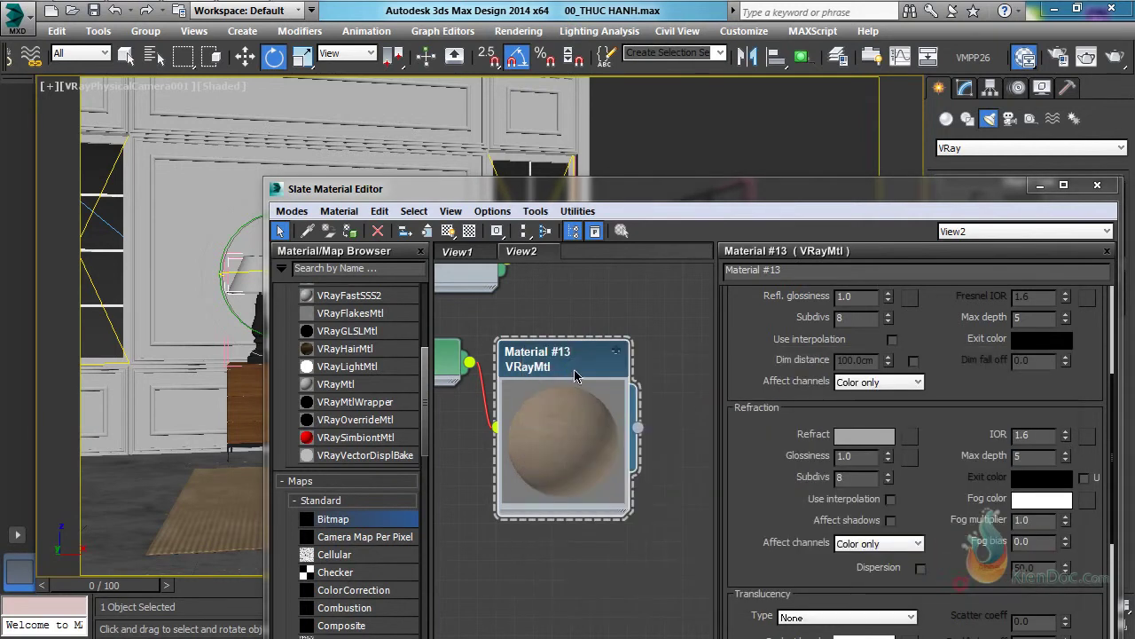
Step: Show the lamp fabric texture in the viewport, assign its material to the lampshade and close the material editor
{"action": "middle_click_drag", "start_coordinate": [573, 370], "coordinate": [635, 403]}
{"action": "left_click", "coordinate": [448, 231]}
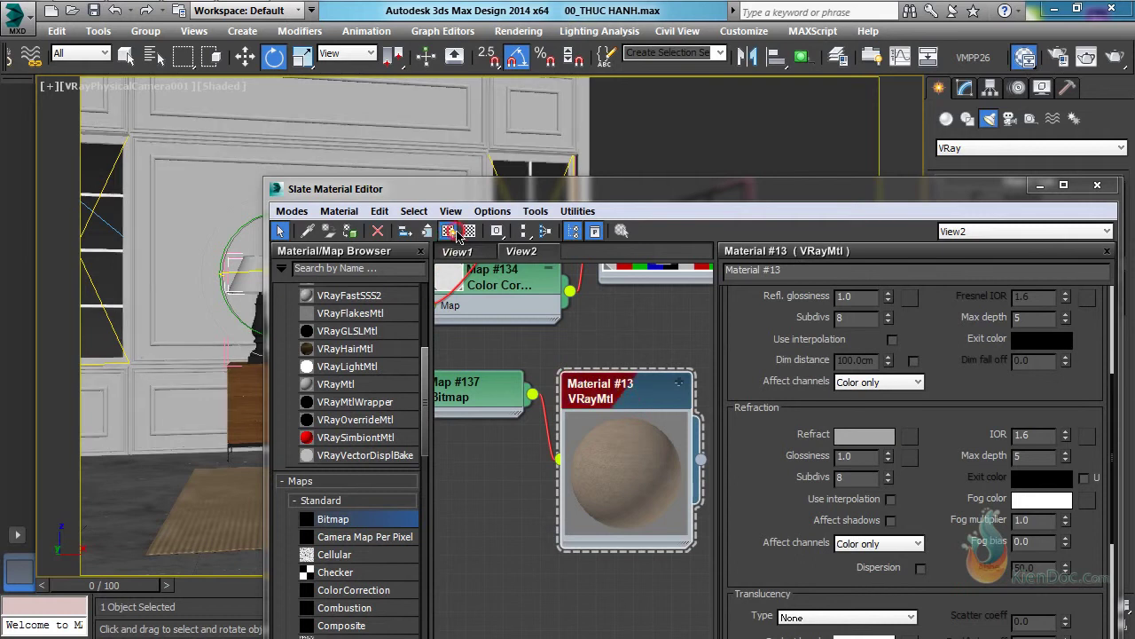
{"action": "left_click", "coordinate": [348, 230]}
{"action": "left_click_drag", "start_coordinate": [867, 187], "coordinate": [743, 209]}
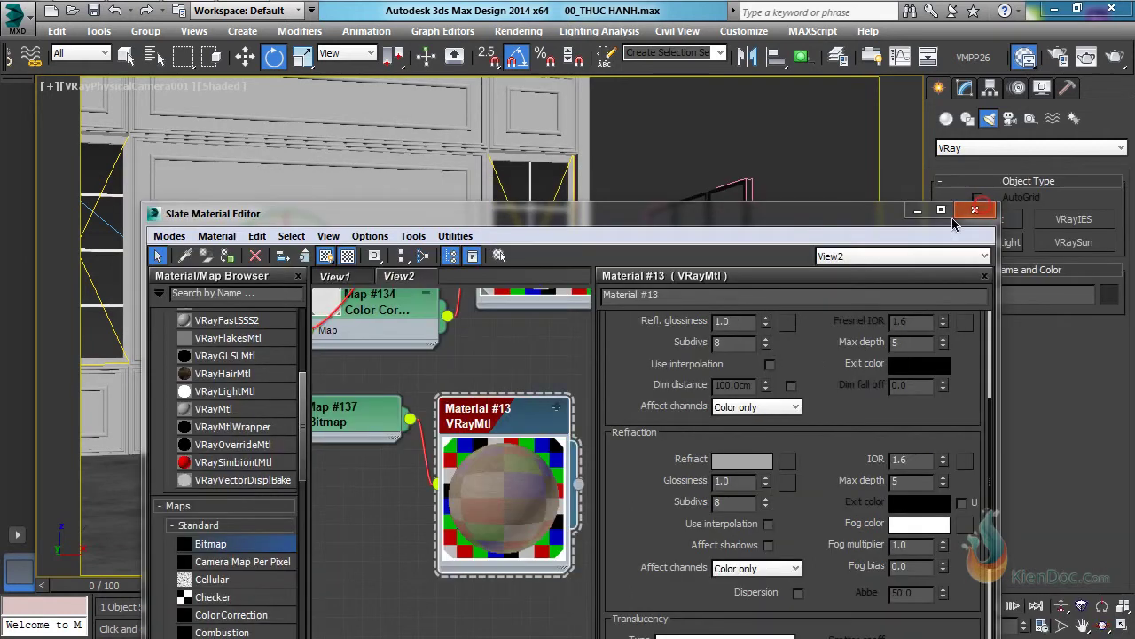
{"action": "left_click", "coordinate": [974, 209]}
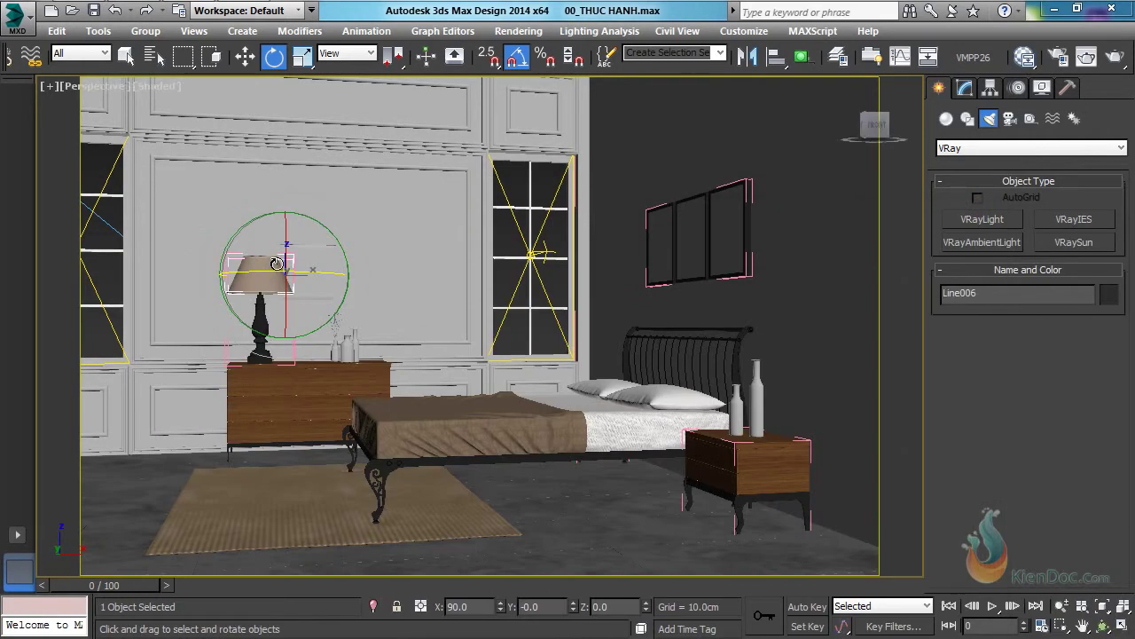
Step: Select the lampshade's rim and assign it the existing KIMLOAI metal material from View1
{"action": "key", "text": "p"}
{"action": "key", "text": "z"}
{"action": "middle_click_drag", "start_coordinate": [598, 297], "coordinate": [642, 355], "text": "alt"}
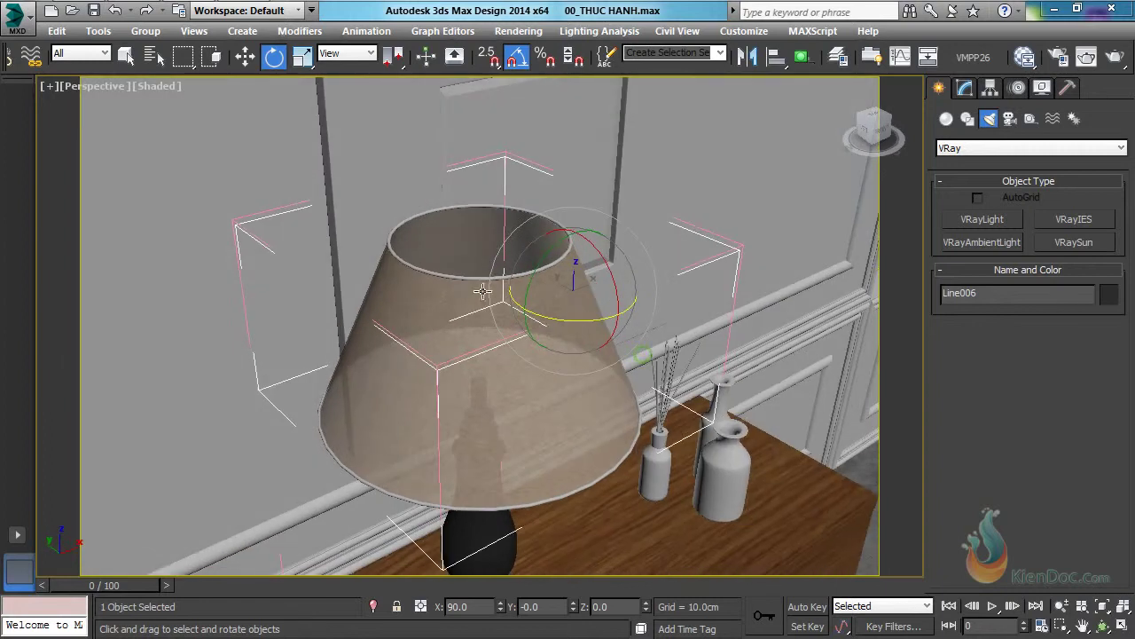
{"action": "middle_click_drag", "start_coordinate": [468, 300], "coordinate": [473, 204]}
{"action": "scroll", "coordinate": [527, 403], "scroll_direction": "up", "scroll_amount": 3}
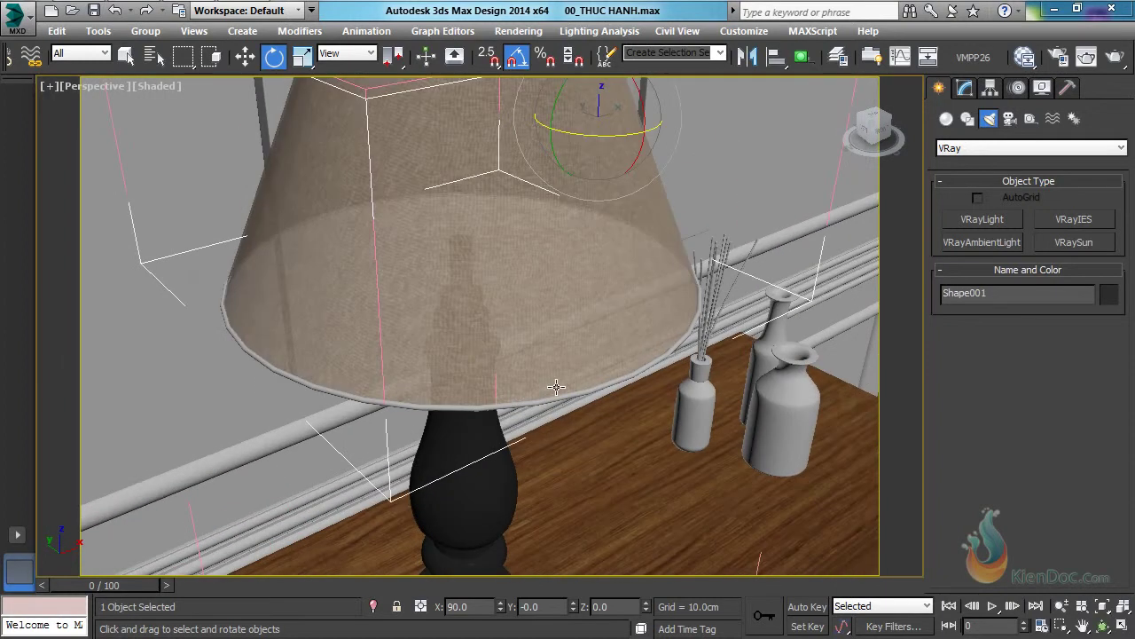
{"action": "key", "text": "m"}
{"action": "left_click", "coordinate": [336, 276]}
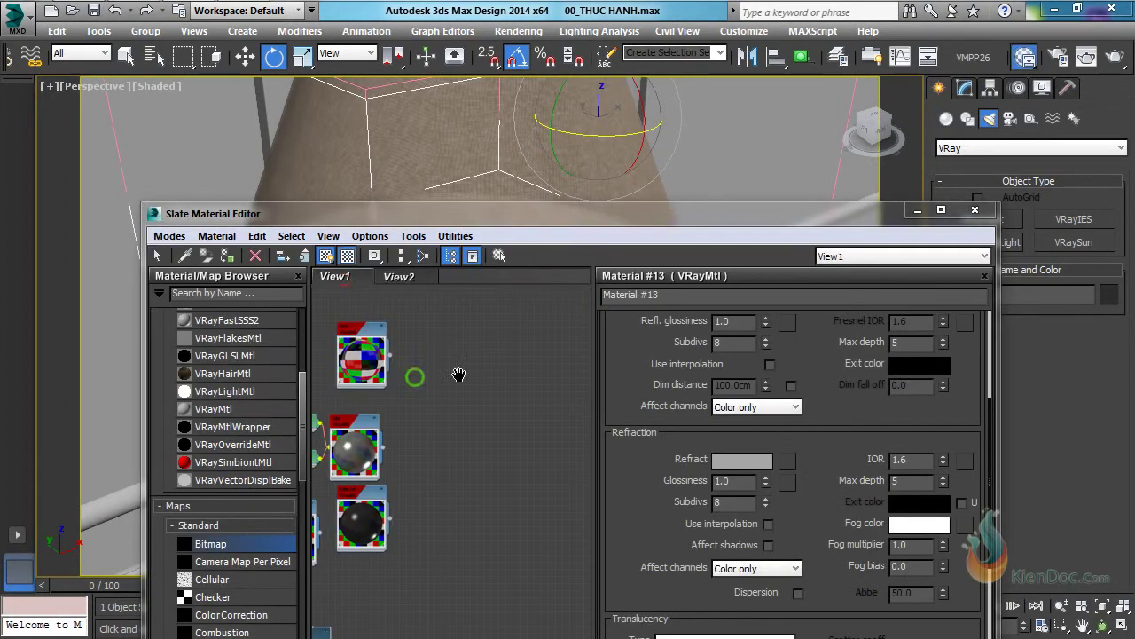
{"action": "scroll", "coordinate": [523, 471], "scroll_direction": "up", "scroll_amount": 3}
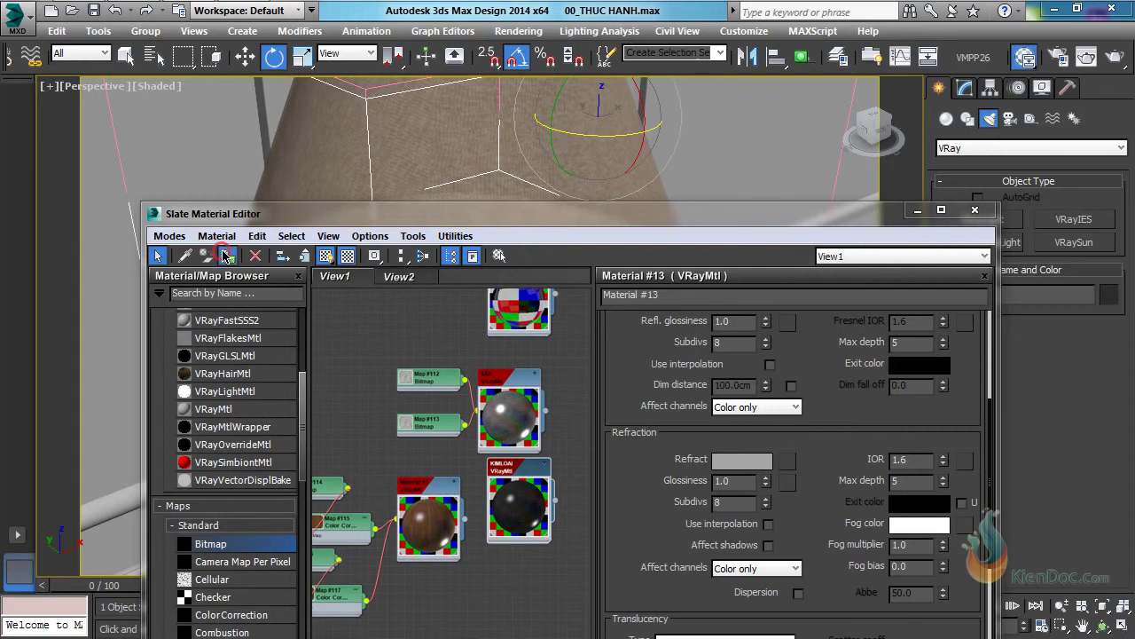
Step: Select the reed diffuser group beside the vases on the dresser and open the group for editing its parts
{"action": "left_click_drag", "start_coordinate": [588, 215], "coordinate": [603, 431]}
{"action": "middle_click_drag", "start_coordinate": [625, 260], "coordinate": [541, 306]}
{"action": "middle_click_drag", "start_coordinate": [542, 306], "coordinate": [499, 371], "text": "alt"}
{"action": "scroll", "coordinate": [499, 371], "scroll_direction": "up", "scroll_amount": 4}
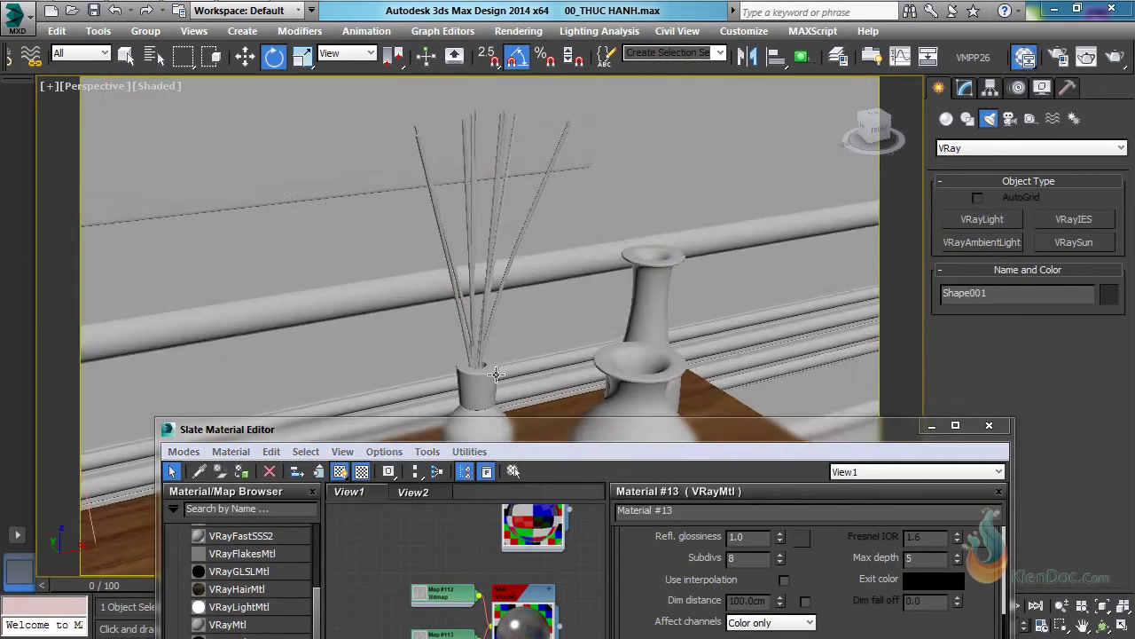
{"action": "left_click_drag", "start_coordinate": [507, 370], "coordinate": [482, 348]}
{"action": "key", "text": "F3"}
{"action": "left_click_drag", "start_coordinate": [522, 313], "coordinate": [428, 320]}
{"action": "right_click", "coordinate": [454, 316]}
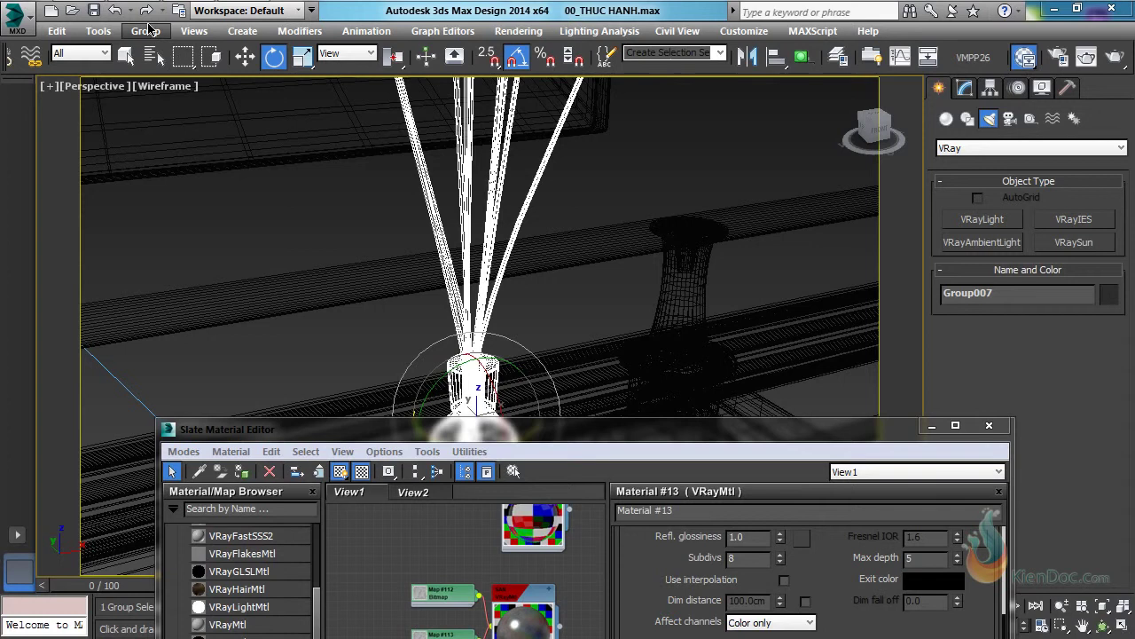
{"action": "left_click", "coordinate": [146, 30]}
{"action": "left_click", "coordinate": [169, 102]}
{"action": "left_click", "coordinate": [542, 332]}
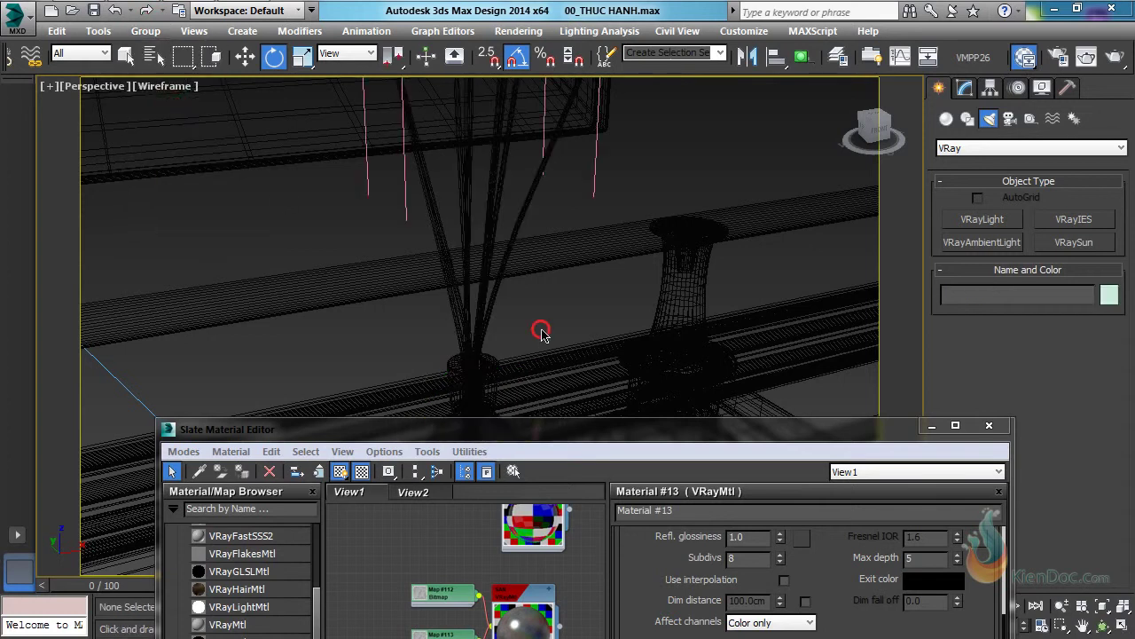
Step: Select the diffuser's sticks, assign them the dark KIMLOAI metal material and close the material editor
{"action": "left_click", "coordinate": [494, 308]}
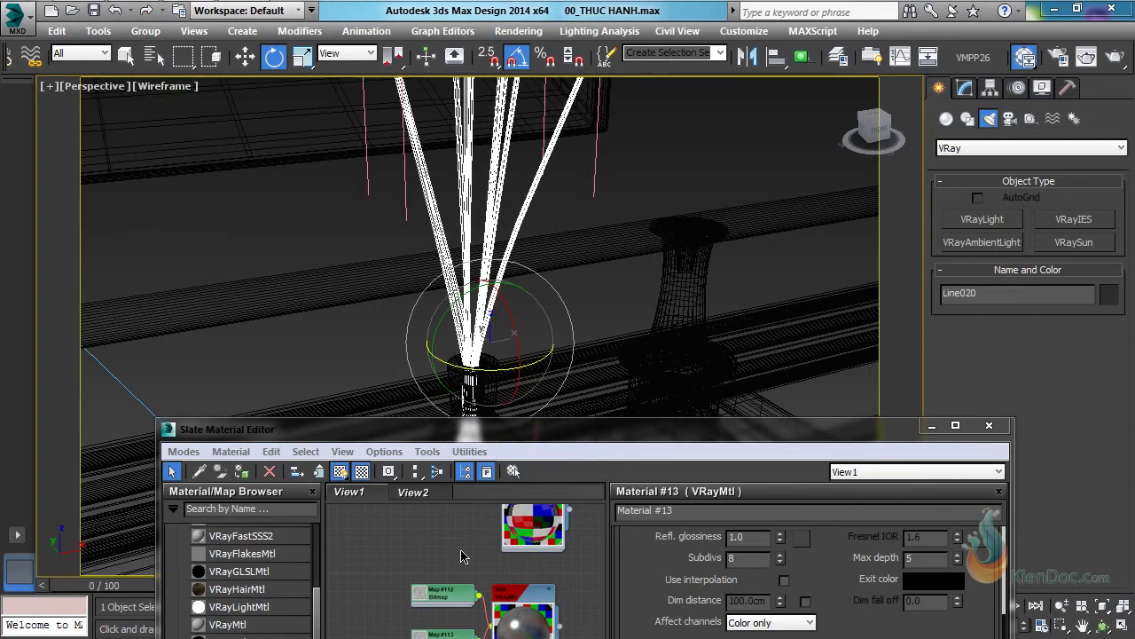
{"action": "left_click", "coordinate": [989, 426]}
{"action": "scroll", "coordinate": [411, 294], "scroll_direction": "down", "scroll_amount": 5}
{"action": "key", "text": "F3"}
{"action": "scroll", "coordinate": [445, 334], "scroll_direction": "up", "scroll_amount": 2}
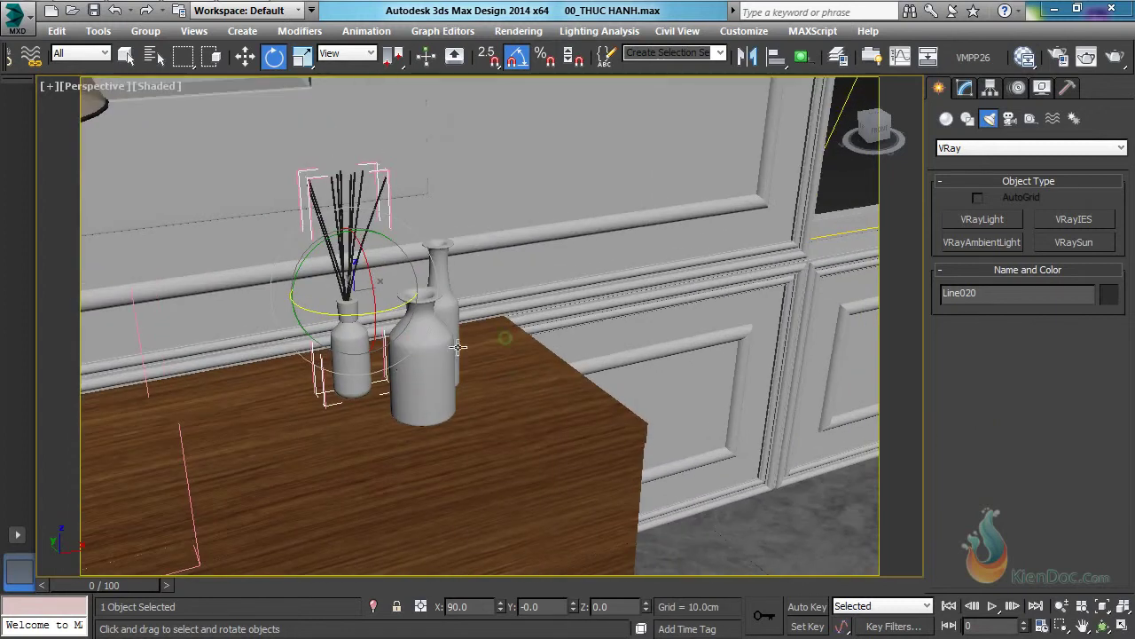
{"action": "scroll", "coordinate": [403, 358], "scroll_direction": "down", "scroll_amount": 5}
{"action": "scroll", "coordinate": [407, 351], "scroll_direction": "up", "scroll_amount": 5}
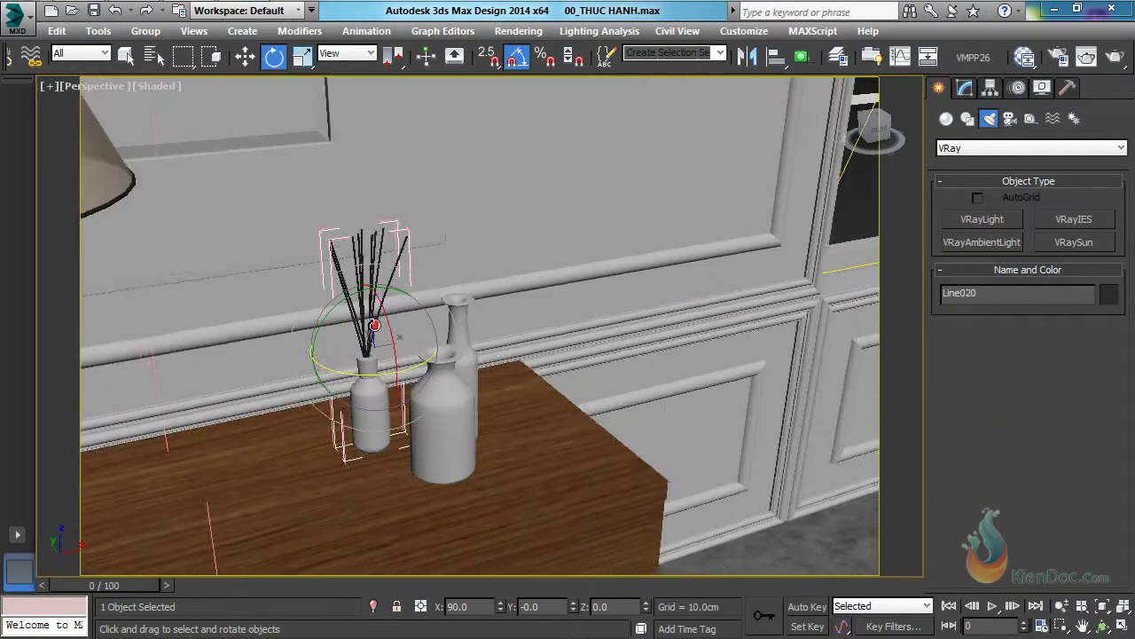
Step: Create a new VRayMtl in View2 and set its diffuse color to a dark green with Green 19, Red 0 and Blue 0
{"action": "key", "text": "m"}
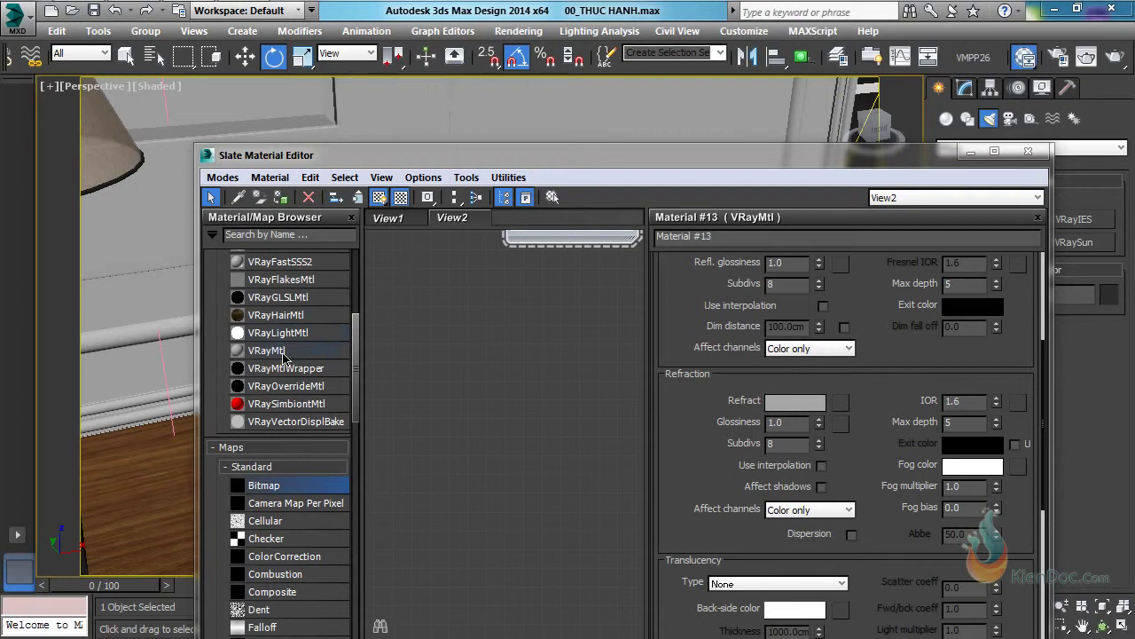
{"action": "left_click_drag", "start_coordinate": [284, 357], "coordinate": [557, 317]}
{"action": "double_click", "coordinate": [557, 316]}
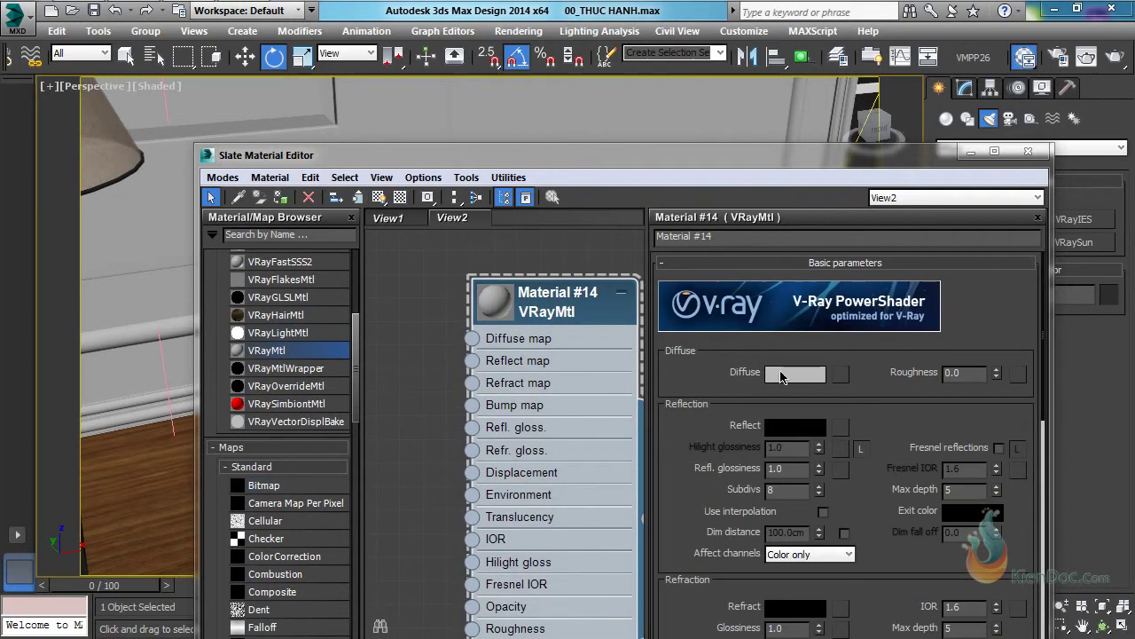
{"action": "left_click", "coordinate": [782, 375]}
{"action": "left_click_drag", "start_coordinate": [639, 469], "coordinate": [618, 542]}
{"action": "left_click_drag", "start_coordinate": [775, 486], "coordinate": [774, 401]}
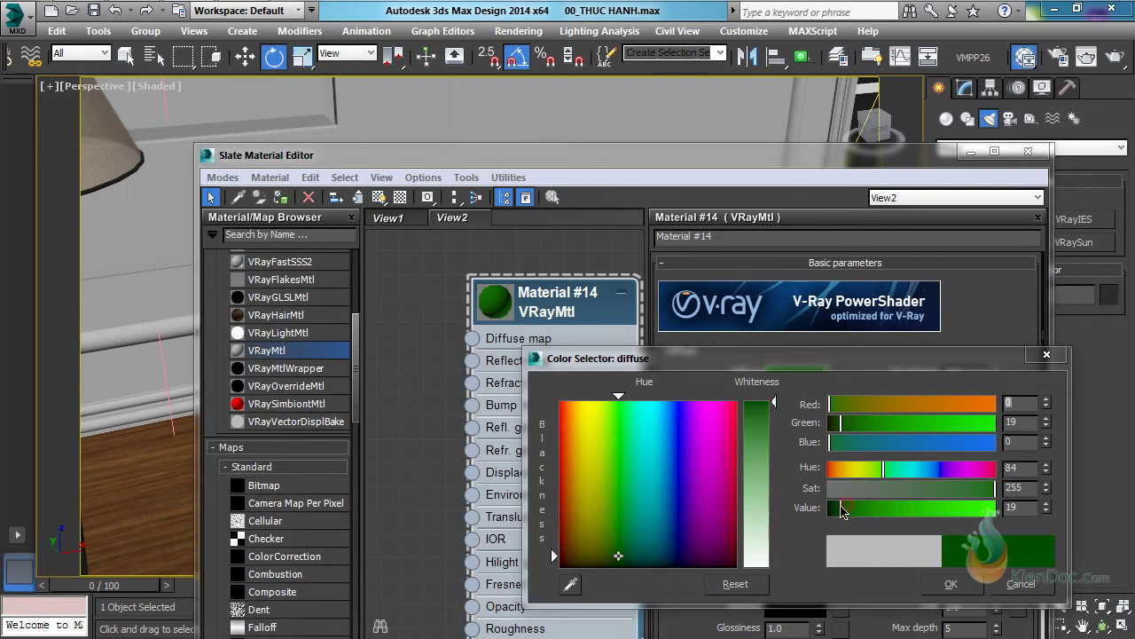
{"action": "left_click", "coordinate": [951, 584]}
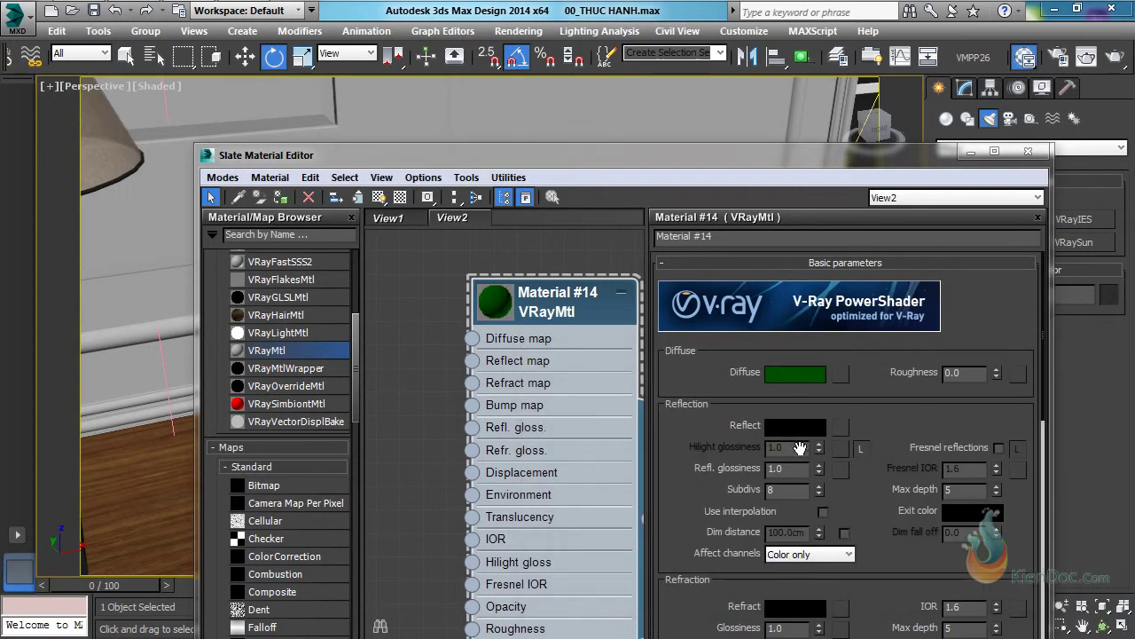
Step: Set the green material's reflection color to a gray with Value 50 and its reflection glossiness to 0.8
{"action": "left_click", "coordinate": [800, 432]}
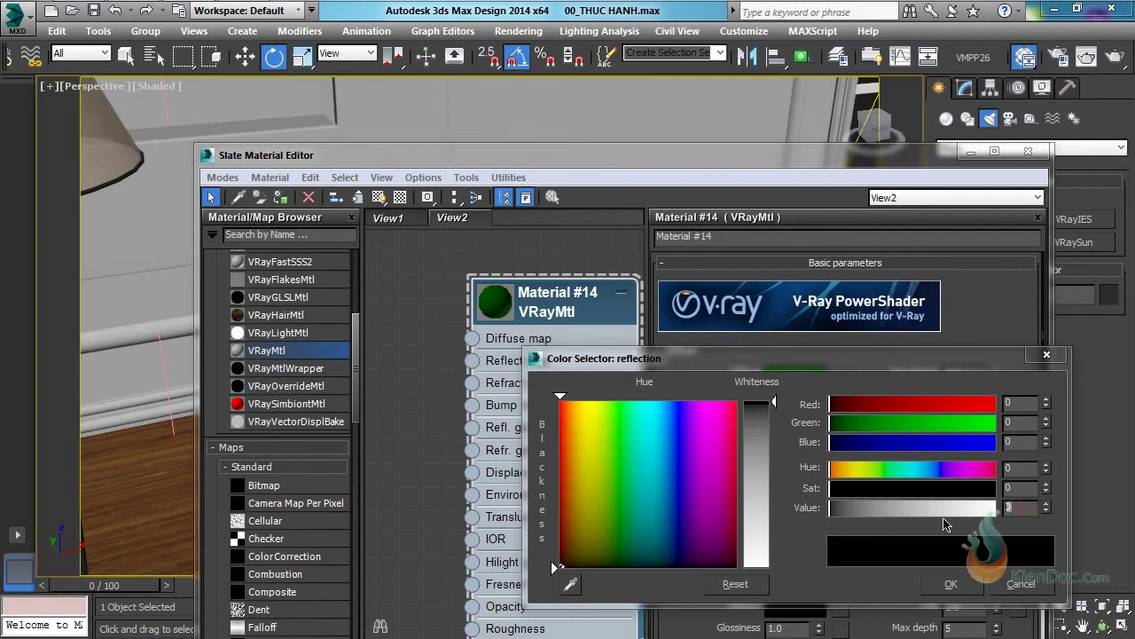
{"action": "type", "text": "50"}
{"action": "key", "text": "Return"}
{"action": "left_click", "coordinate": [951, 584]}
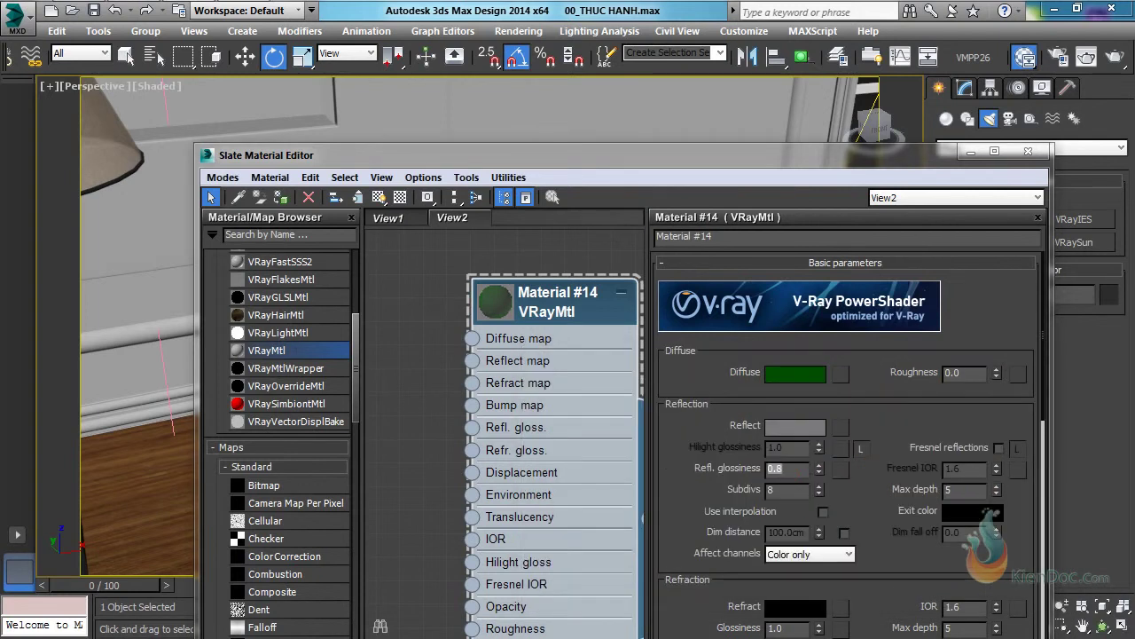
Step: Collapse the green material's node, enlarge its preview, show a checkered preview background and display the material in the viewport
{"action": "left_click", "coordinate": [623, 299]}
{"action": "double_click", "coordinate": [498, 302]}
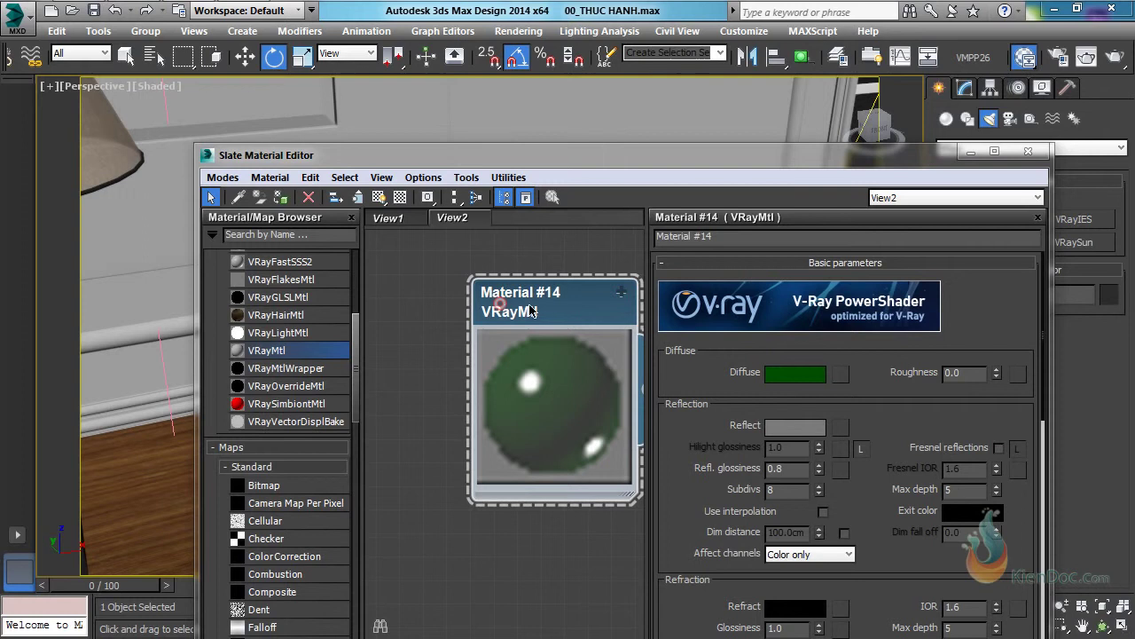
{"action": "left_click", "coordinate": [558, 301]}
{"action": "left_click", "coordinate": [400, 197]}
{"action": "scroll", "coordinate": [521, 350], "scroll_direction": "down", "scroll_amount": 3}
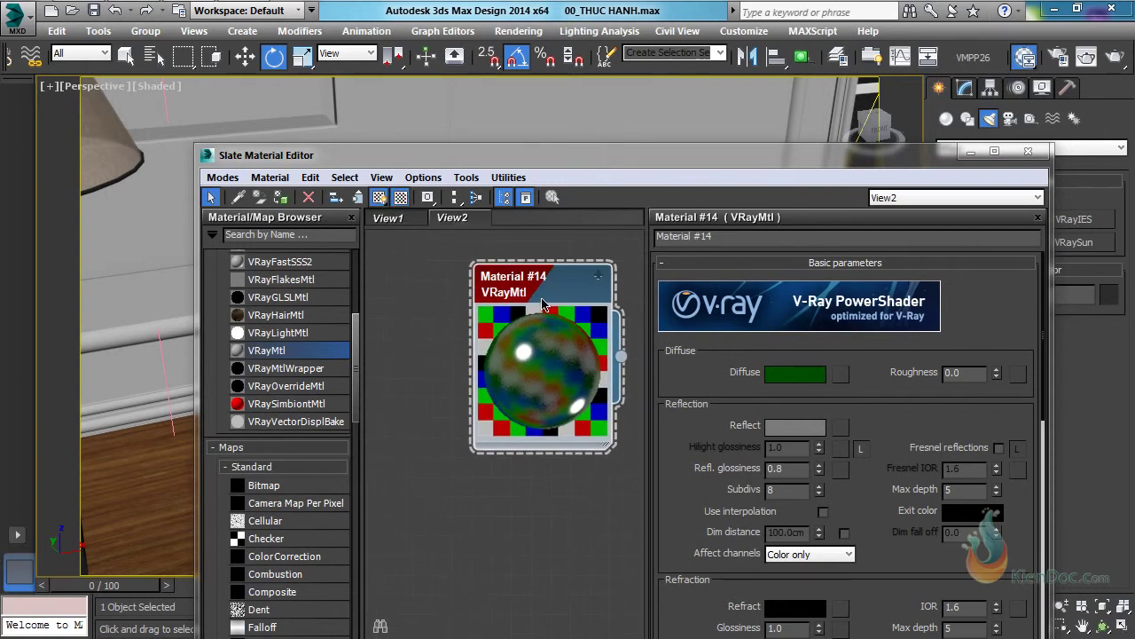
Step: Duplicate the green material below the original and set the copy's diffuse color to dark red
{"action": "left_click_drag", "start_coordinate": [545, 284], "coordinate": [545, 496], "text": "shift"}
{"action": "middle_click_drag", "start_coordinate": [545, 496], "coordinate": [543, 410]}
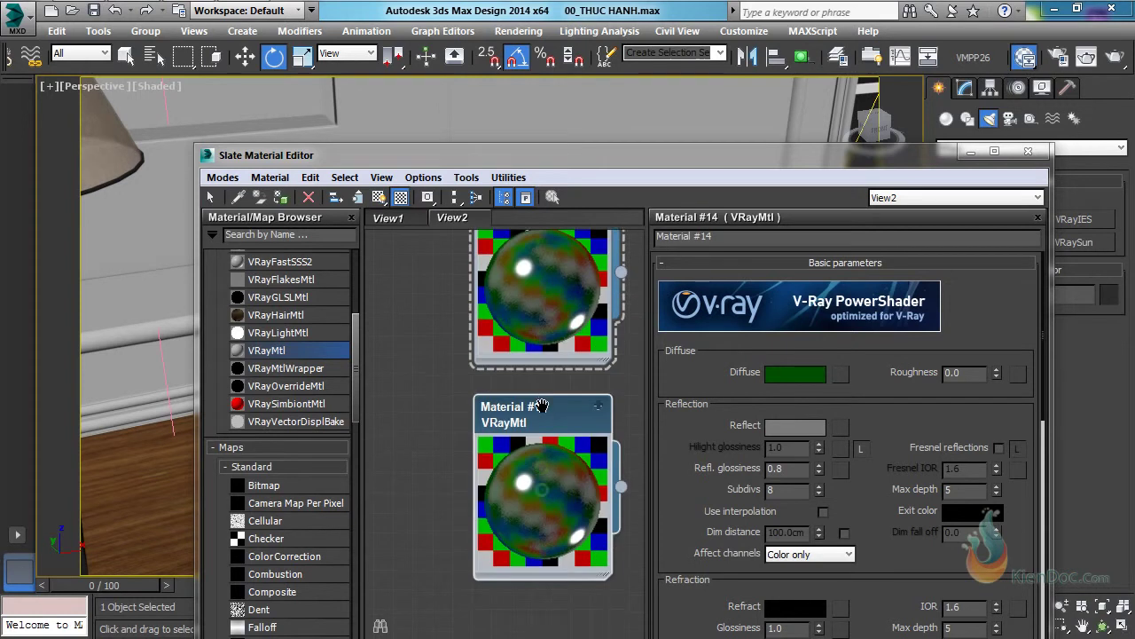
{"action": "double_click", "coordinate": [543, 410]}
{"action": "left_click", "coordinate": [795, 373]}
{"action": "left_click_drag", "start_coordinate": [706, 455], "coordinate": [559, 451]}
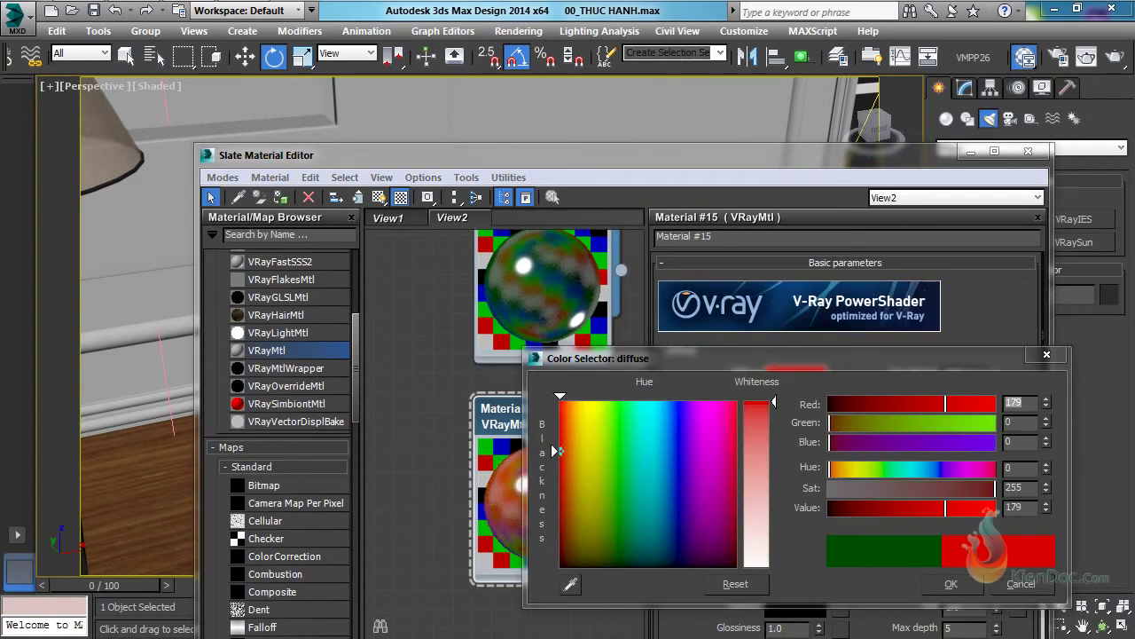
{"action": "left_click_drag", "start_coordinate": [937, 515], "coordinate": [909, 517]}
{"action": "left_click", "coordinate": [951, 584]}
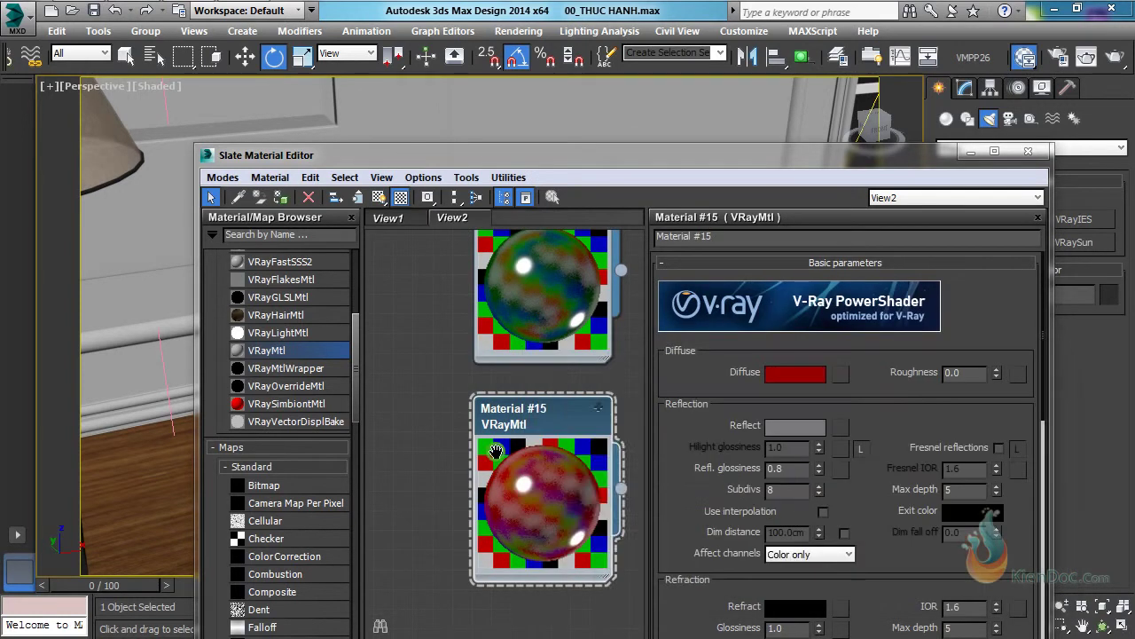
Step: Duplicate the red material and set the copy's diffuse color to yellow with Red 204, Green 173 and Blue 0
{"action": "middle_click_drag", "start_coordinate": [497, 451], "coordinate": [572, 433]}
{"action": "left_click_drag", "start_coordinate": [589, 405], "coordinate": [434, 326], "text": "shift"}
{"action": "double_click", "coordinate": [435, 330]}
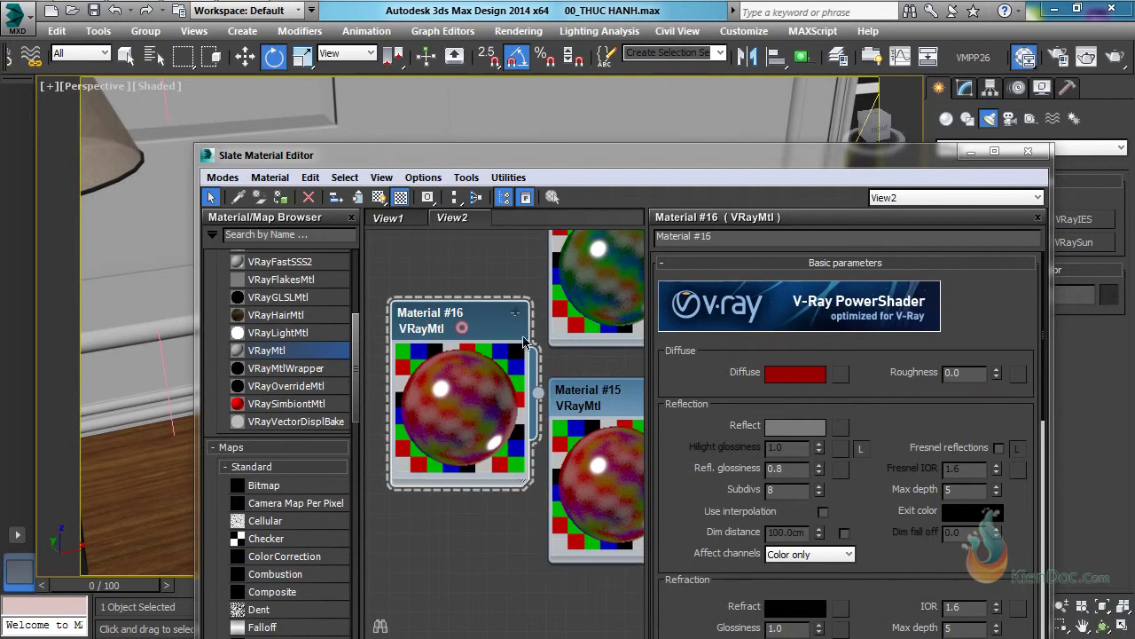
{"action": "left_click", "coordinate": [784, 375]}
{"action": "left_click", "coordinate": [585, 431]}
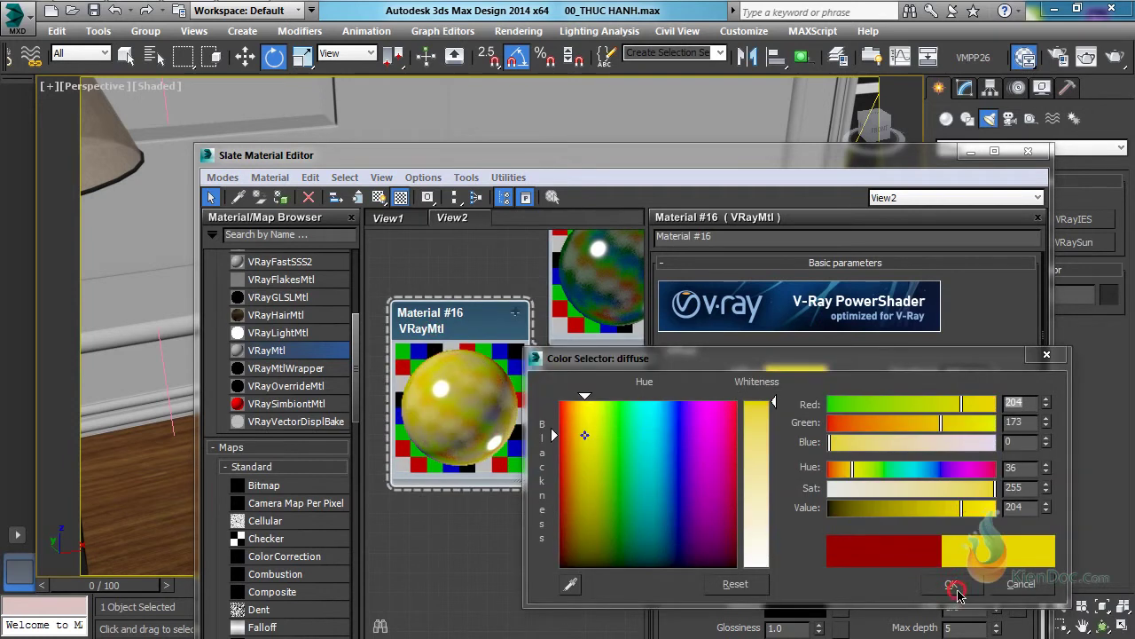
{"action": "left_click", "coordinate": [957, 586]}
Step: Display the red and yellow materials in the viewport and move the material editor clear of the vases
{"action": "scroll", "coordinate": [501, 332], "scroll_direction": "up", "scroll_amount": 2}
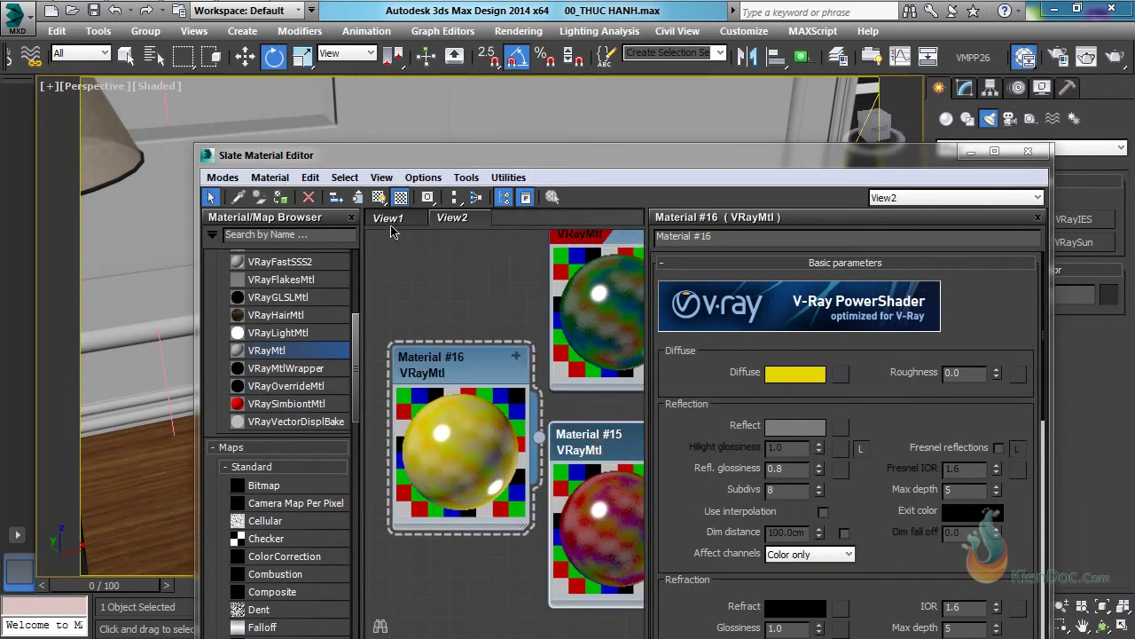
{"action": "left_click", "coordinate": [379, 197]}
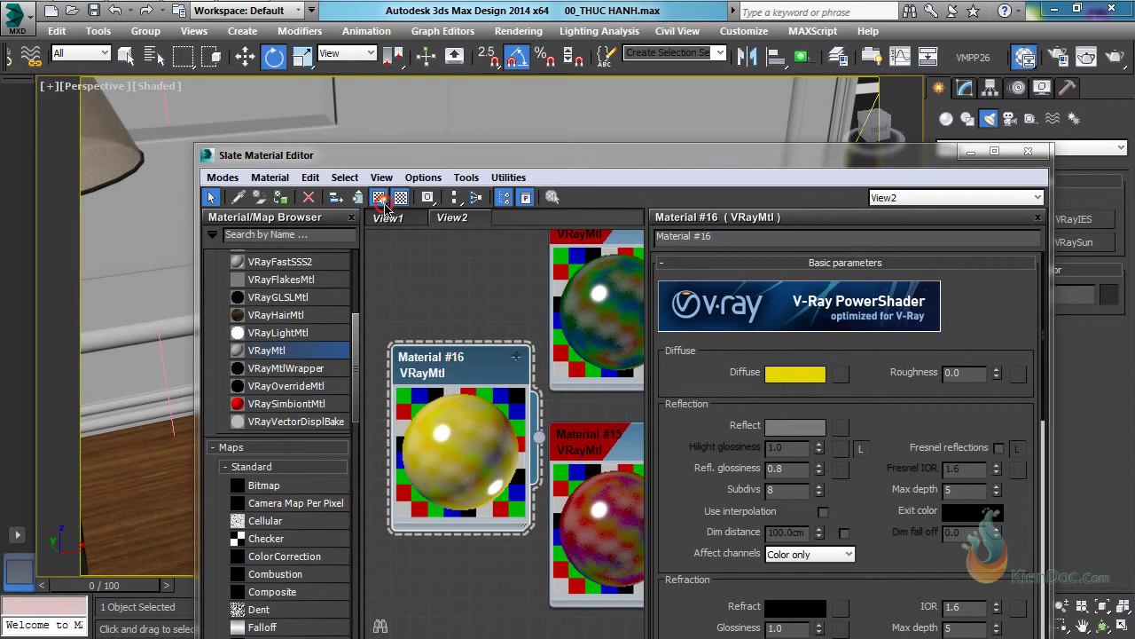
{"action": "left_click_drag", "start_coordinate": [435, 155], "coordinate": [484, 408]}
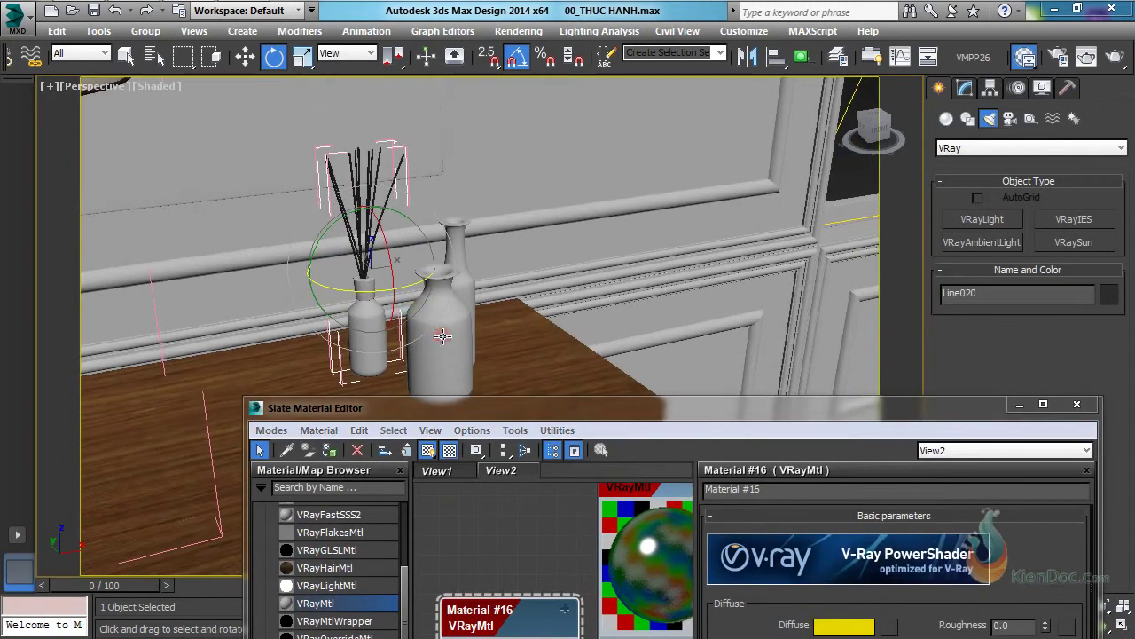
Step: Assign the green material to the wide vase at the front of the dresser
{"action": "left_click", "coordinate": [442, 336]}
{"action": "middle_click_drag", "start_coordinate": [660, 487], "coordinate": [604, 502]}
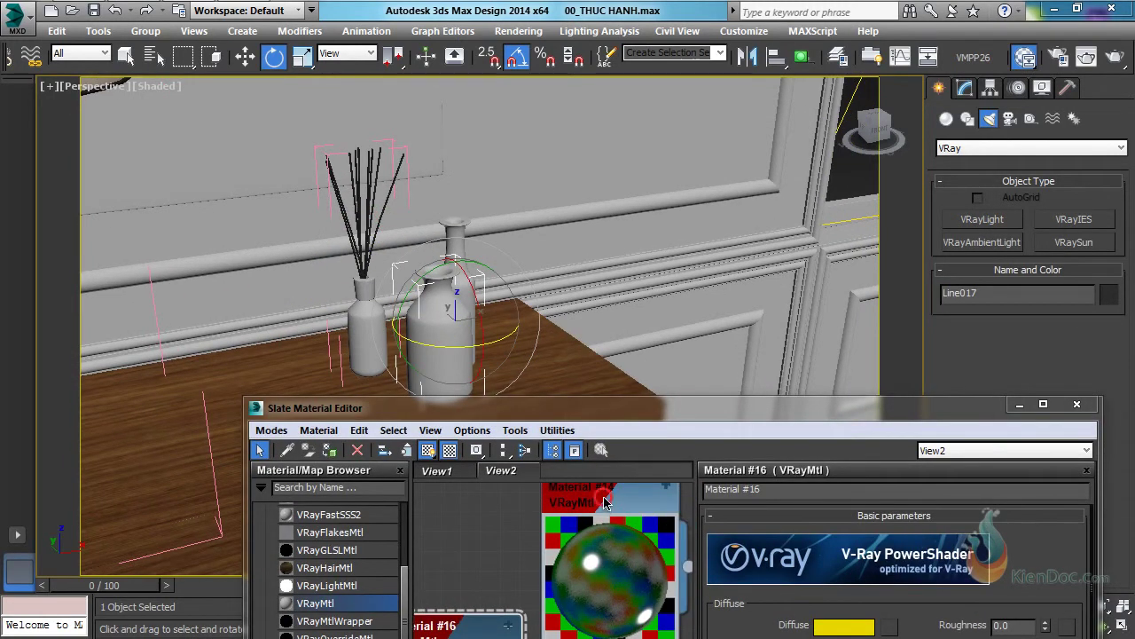
{"action": "left_click", "coordinate": [328, 451]}
Step: Assign the yellow material to the diffuser bottle's body, the tall vase behind the green one and the bottle's neck
{"action": "left_click", "coordinate": [365, 348]}
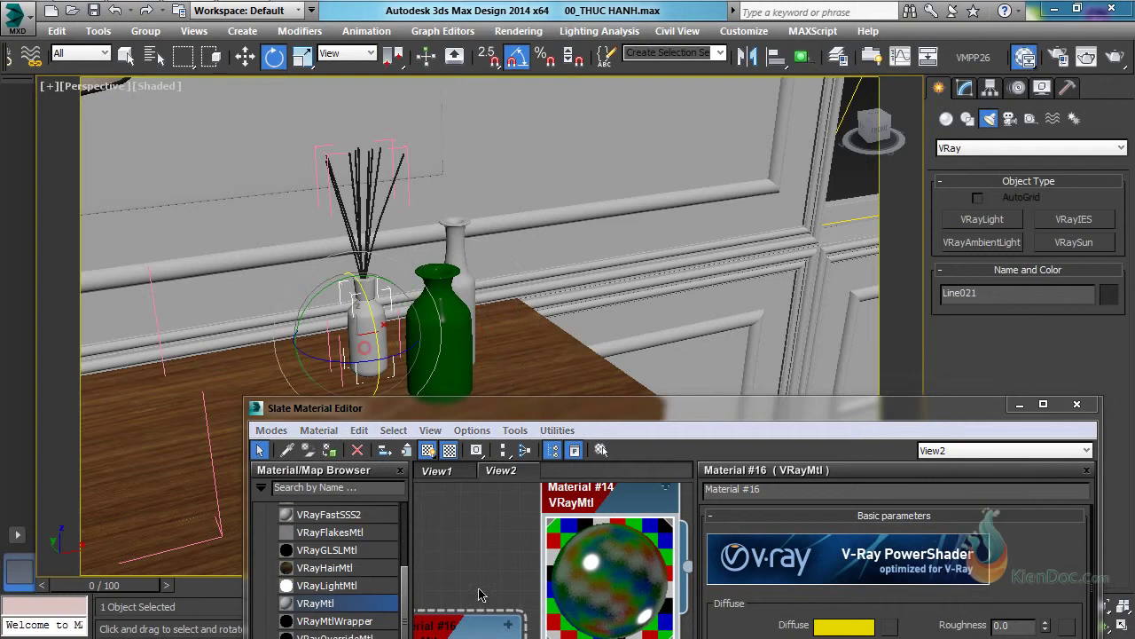
{"action": "left_click", "coordinate": [334, 450]}
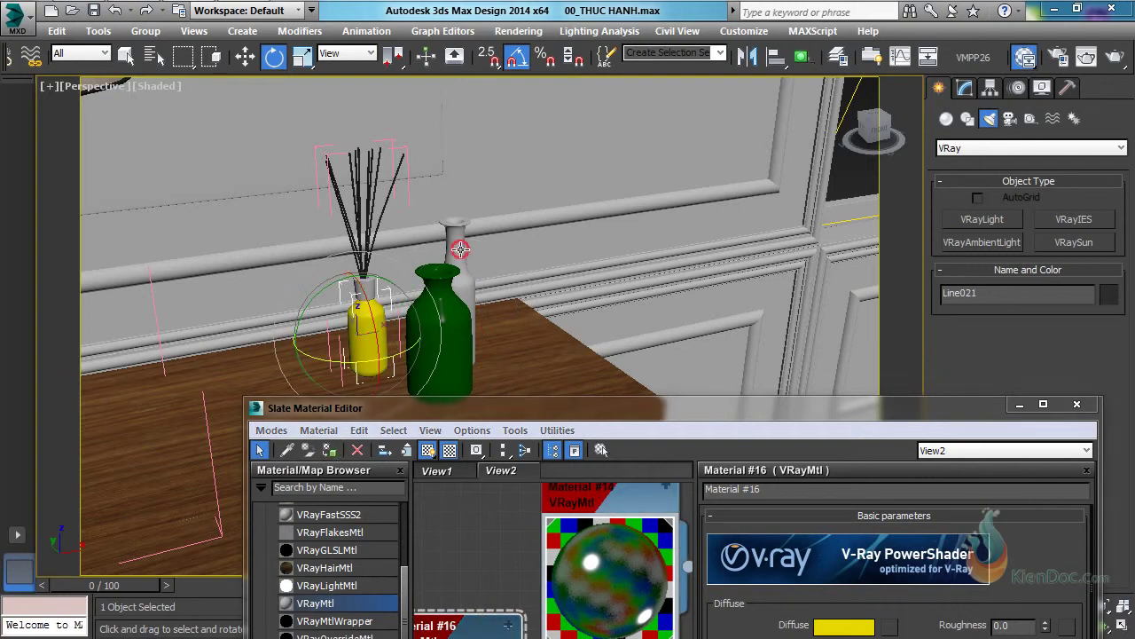
{"action": "left_click", "coordinate": [454, 250]}
{"action": "middle_click_drag", "start_coordinate": [602, 608], "coordinate": [555, 542]}
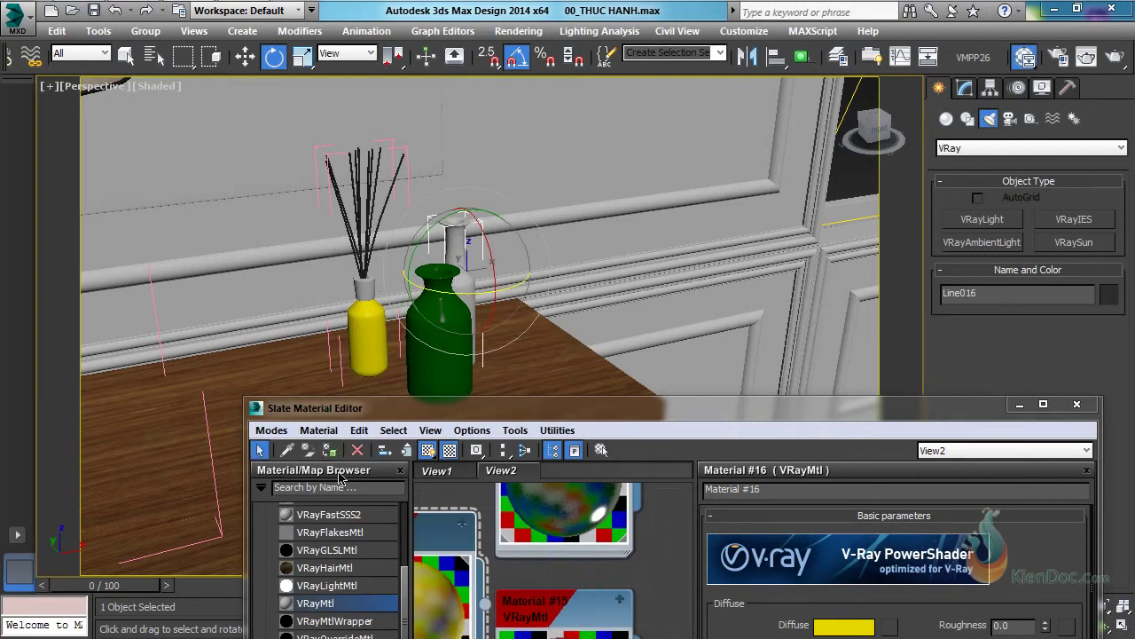
{"action": "left_click", "coordinate": [367, 291]}
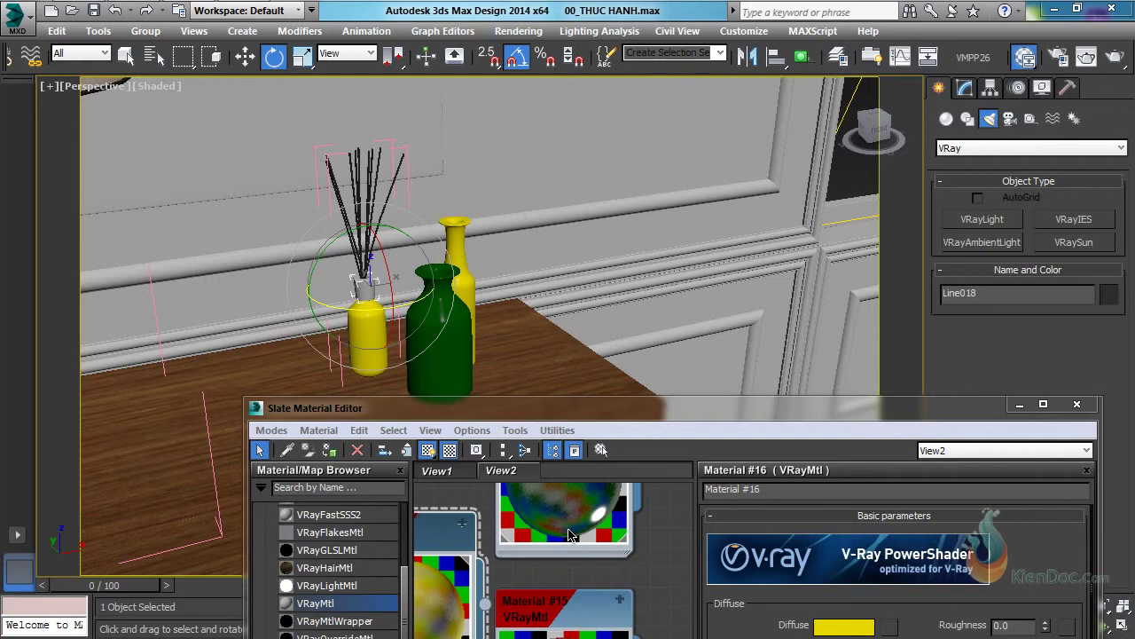
{"action": "middle_click_drag", "start_coordinate": [495, 561], "coordinate": [607, 542]}
{"action": "left_click", "coordinate": [328, 456]}
Step: Assign the red material to the tall vase behind the green one
{"action": "left_click", "coordinate": [453, 245]}
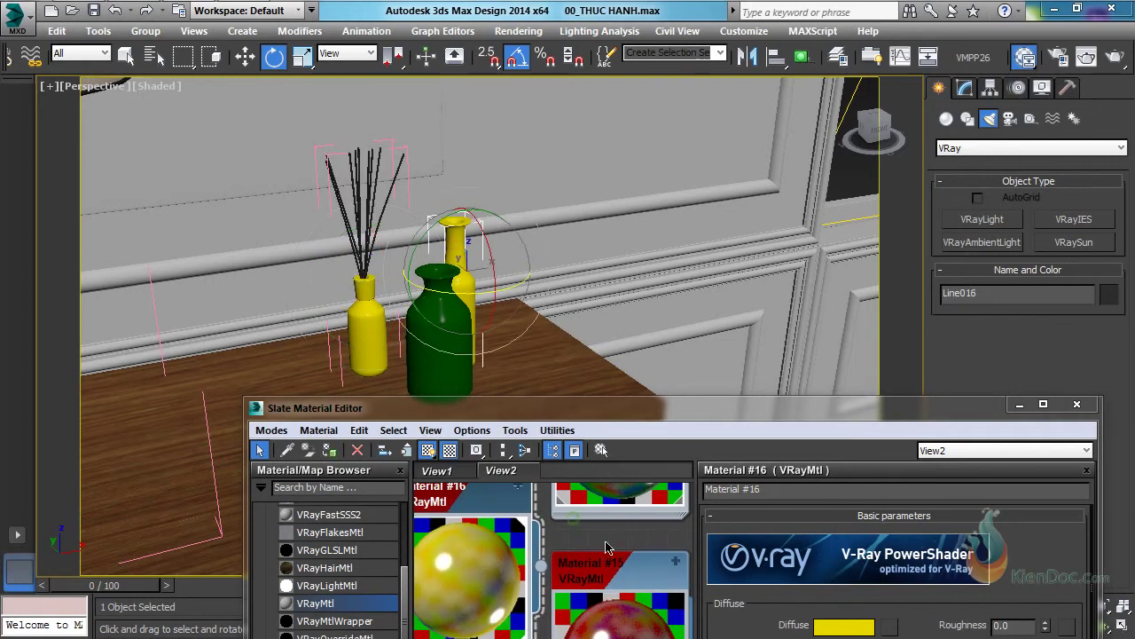
{"action": "left_click", "coordinate": [623, 575]}
{"action": "left_click", "coordinate": [328, 450]}
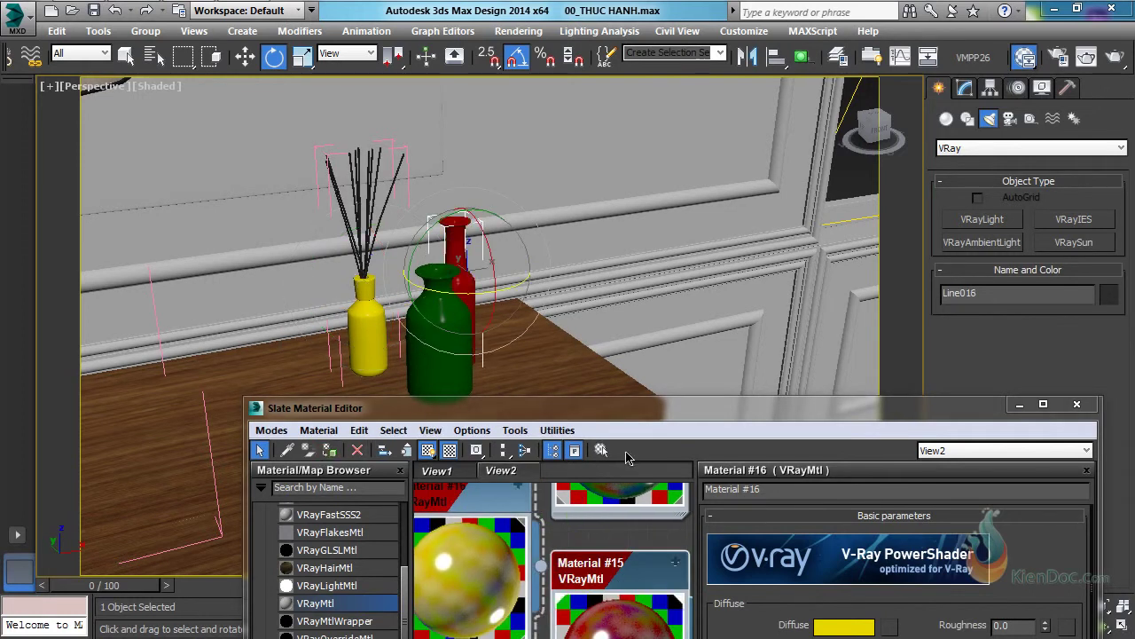
Step: Assign the yellow material to the taller bottle on the nightstand beside the bed
{"action": "middle_click_drag", "start_coordinate": [755, 302], "coordinate": [499, 245]}
{"action": "scroll", "coordinate": [503, 248], "scroll_direction": "down", "scroll_amount": 5}
{"action": "middle_click_drag", "start_coordinate": [627, 306], "coordinate": [382, 292]}
{"action": "left_click", "coordinate": [535, 257]}
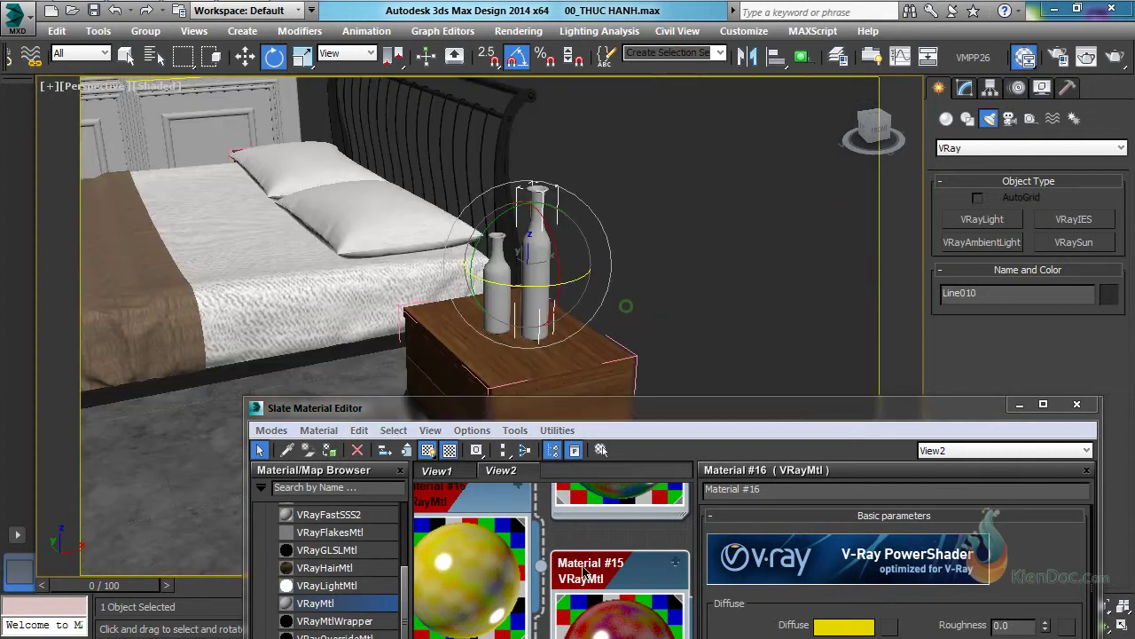
{"action": "middle_click_drag", "start_coordinate": [602, 552], "coordinate": [620, 623]}
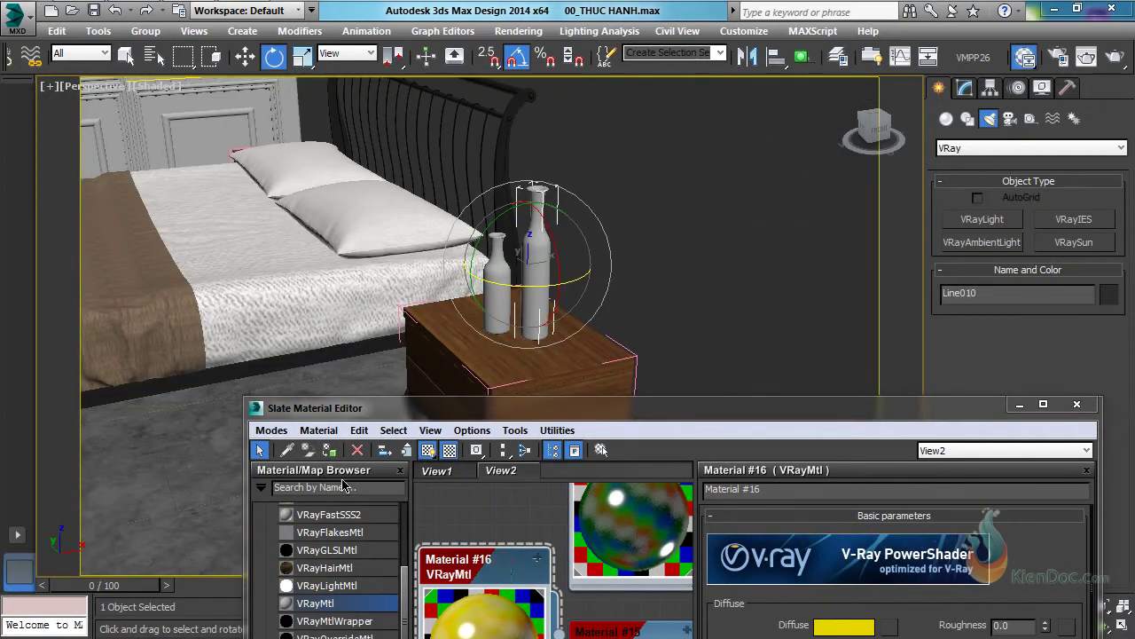
{"action": "left_click", "coordinate": [328, 450]}
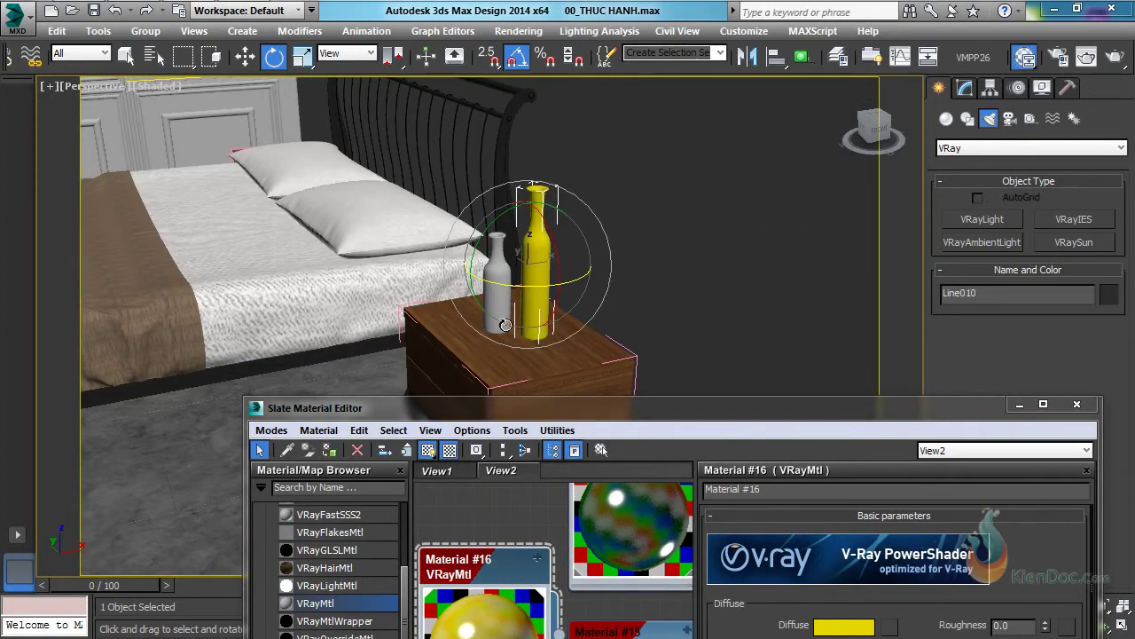
Step: Assign the green material to the shorter nightstand bottle, close the material editor and switch to the camera view
{"action": "left_click", "coordinate": [503, 296]}
{"action": "middle_click_drag", "start_coordinate": [601, 493], "coordinate": [608, 563]}
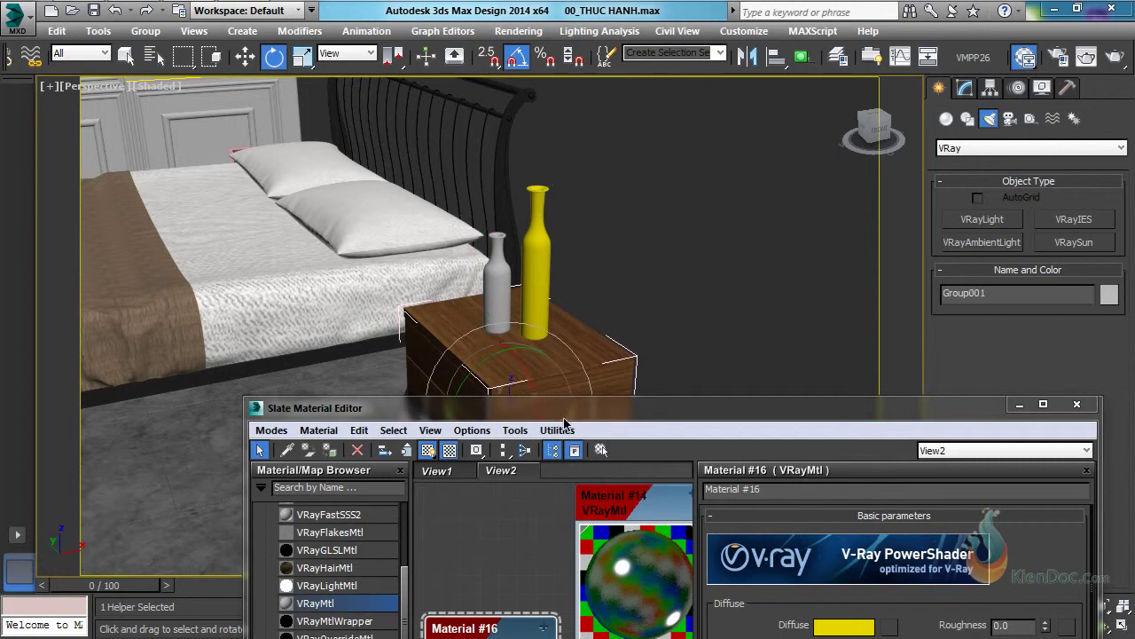
{"action": "left_click", "coordinate": [500, 259]}
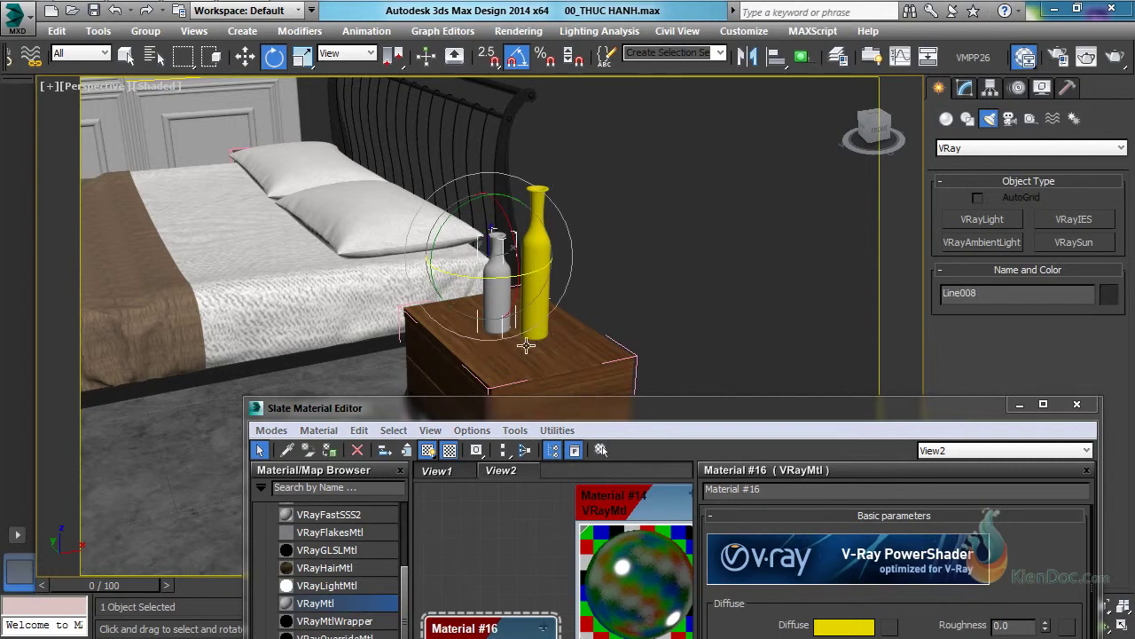
{"action": "left_click", "coordinate": [638, 510]}
{"action": "left_click", "coordinate": [330, 450]}
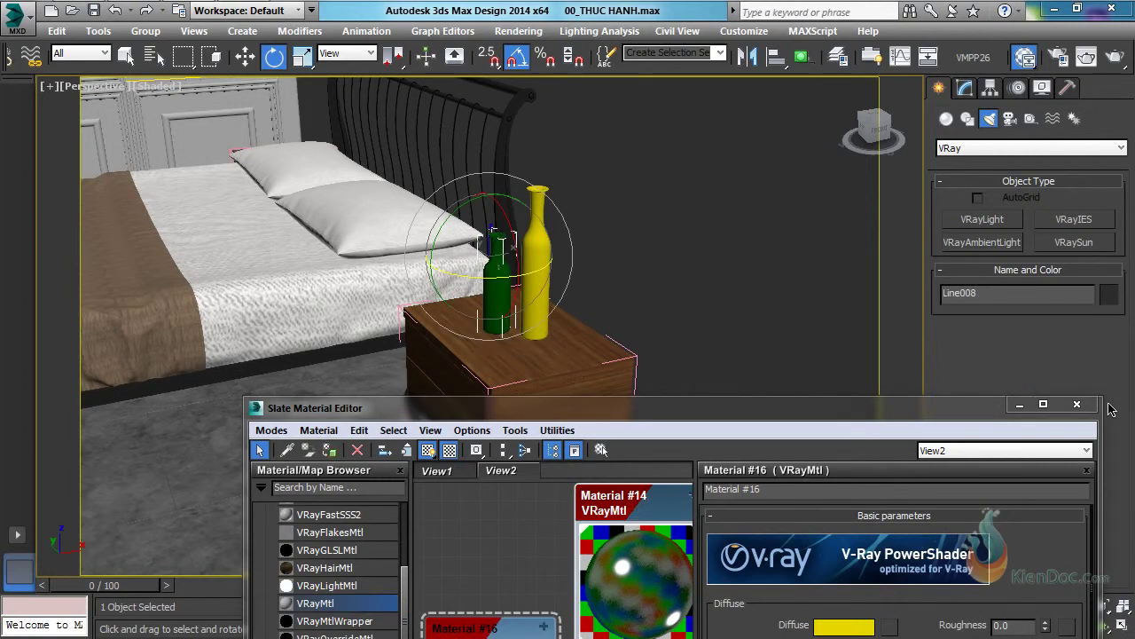
{"action": "left_click", "coordinate": [1077, 403]}
{"action": "key", "text": "c"}
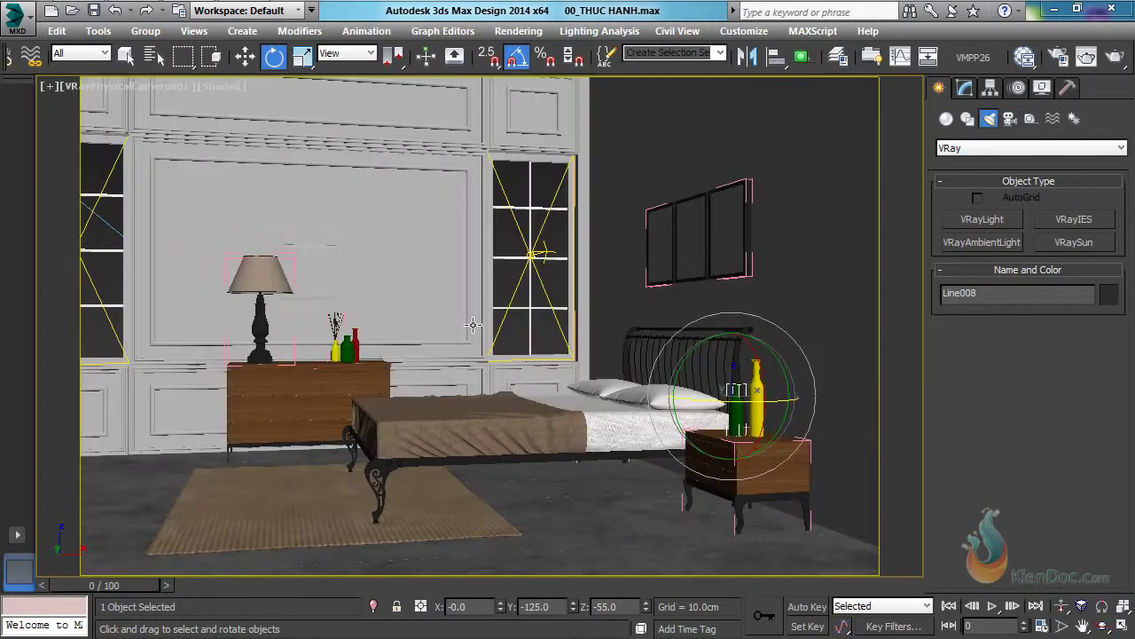